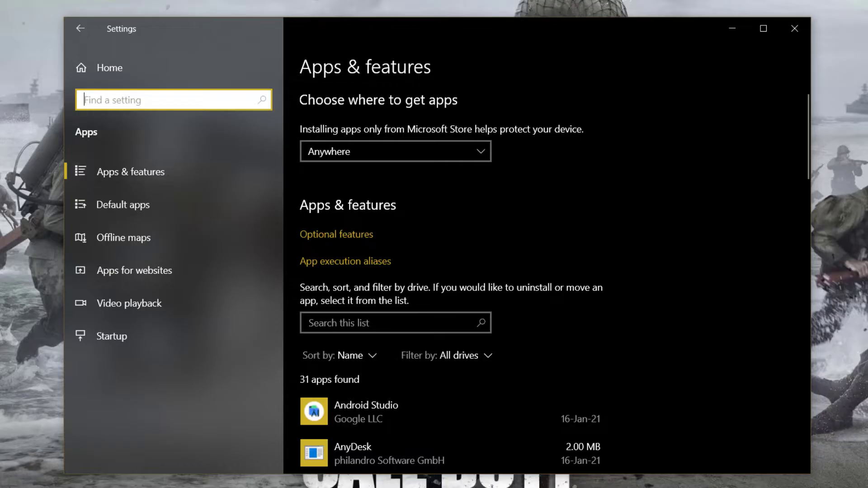
Uninstall the Sports and Sticky Notes apps from the installed apps list
scroll(450, 311, down, 15)
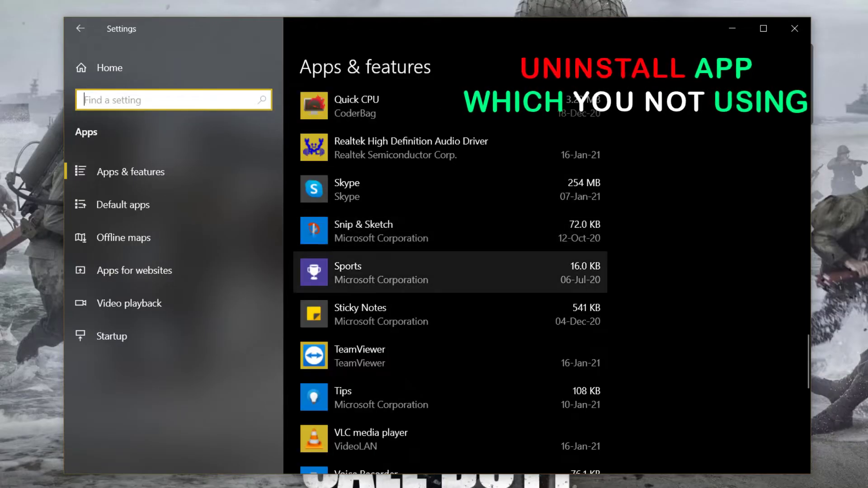
click(450, 273)
click(568, 329)
click(573, 294)
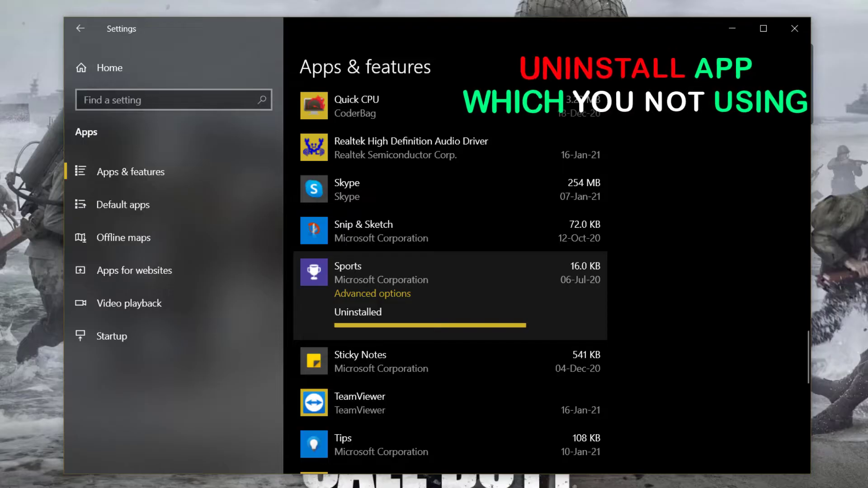
click(447, 274)
click(567, 330)
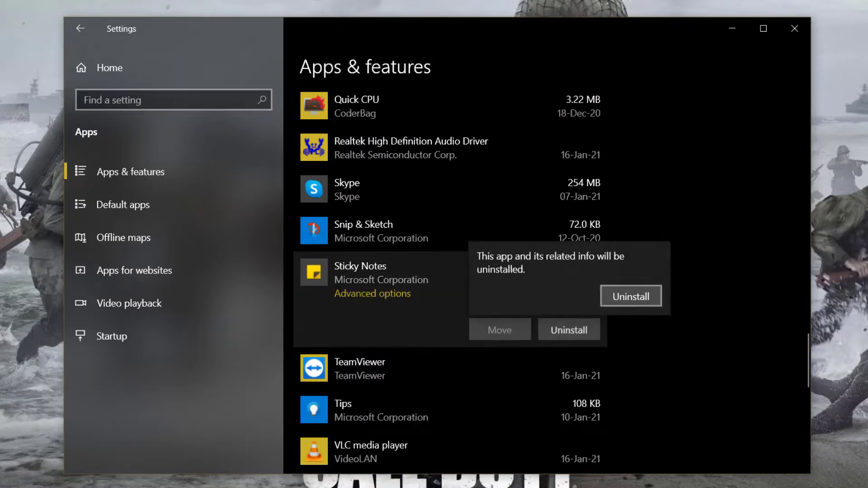
click(575, 294)
Uninstall the Xbox, Xbox Console Companion and Xbox Live apps
scroll(449, 331, down, 5)
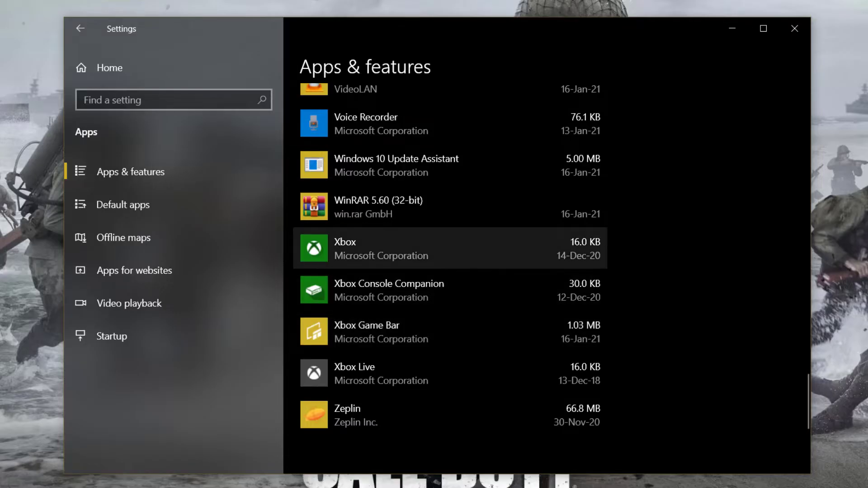
click(449, 248)
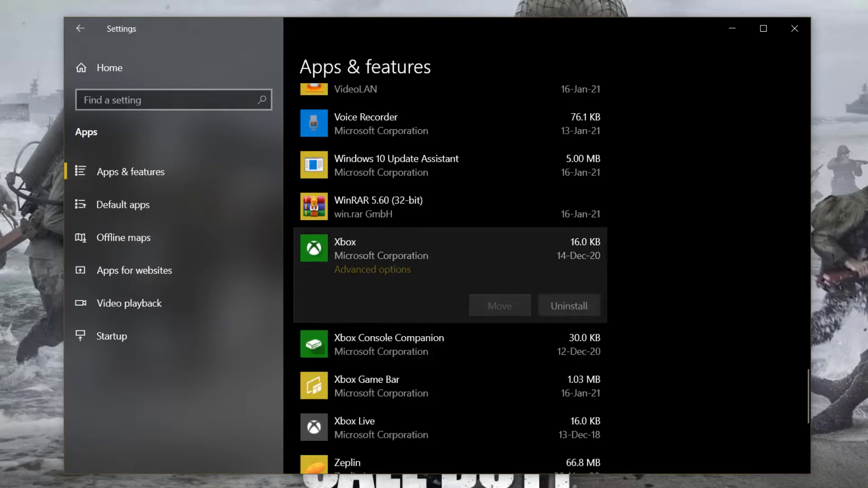
click(568, 306)
click(631, 272)
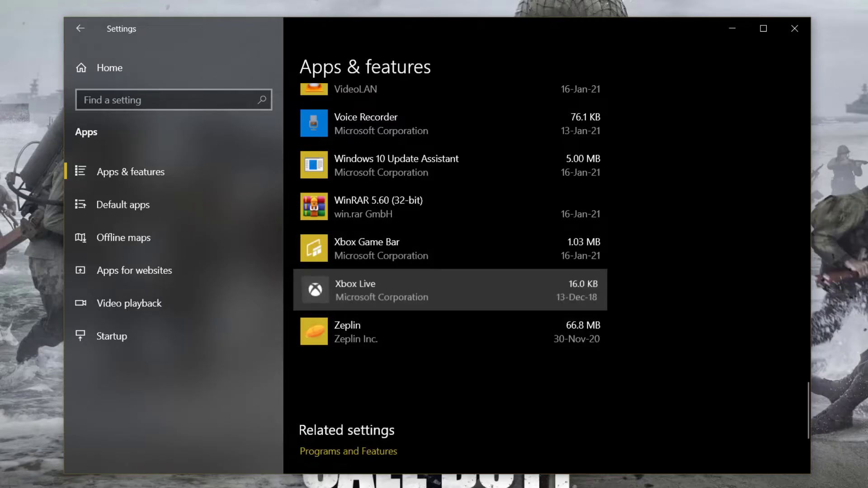
click(449, 289)
click(570, 346)
click(631, 314)
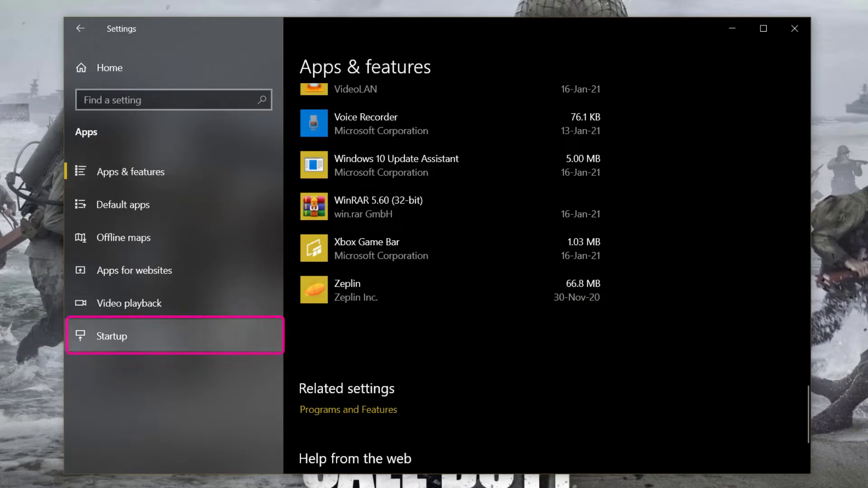
Disable startup for HD Audio Background Process, Java Update Scheduler, Skype, Waves MaxxAudio and the Windows Security notification icon
click(174, 336)
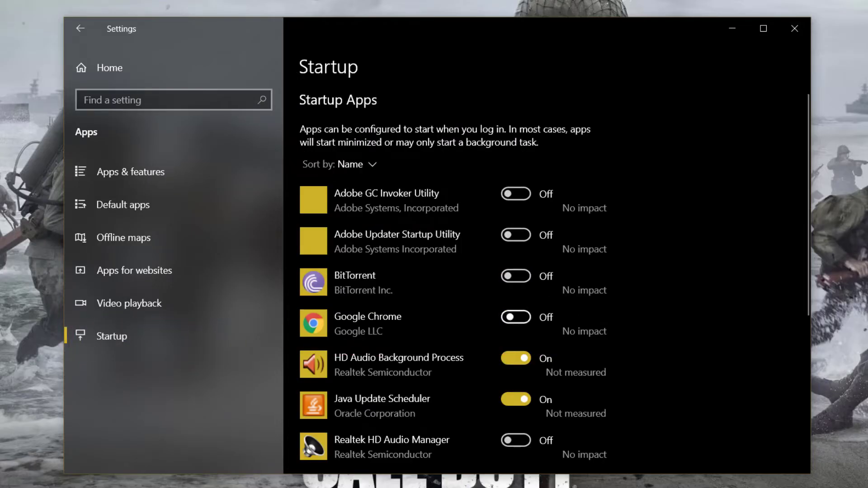
click(515, 399)
scroll(516, 399, down, 3)
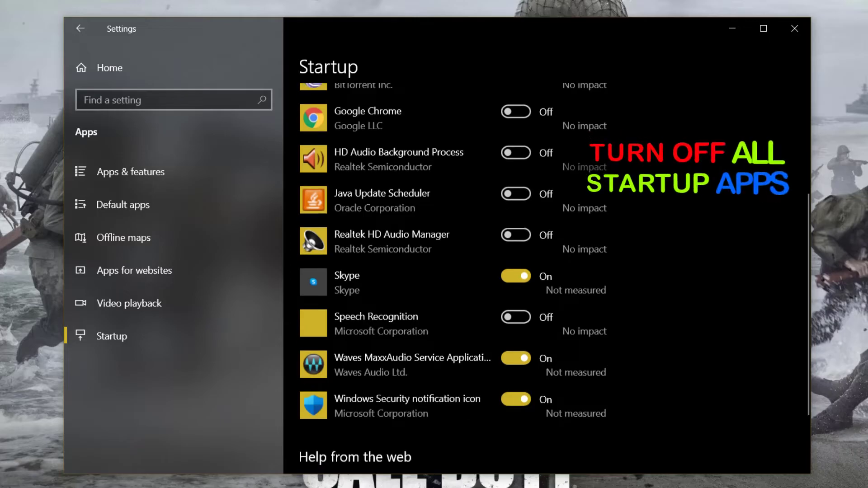
click(515, 276)
click(515, 399)
scroll(516, 399, up, 3)
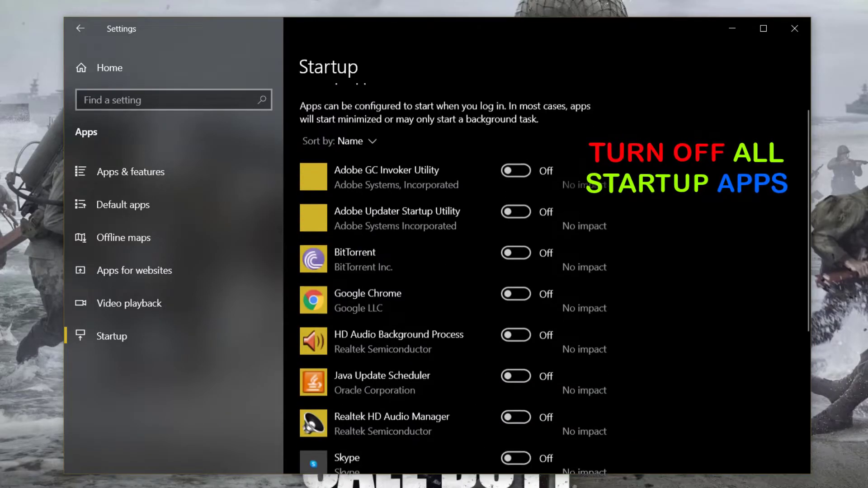
scroll(516, 399, down, 5)
scroll(515, 399, up, 5)
scroll(543, 280, down, 10)
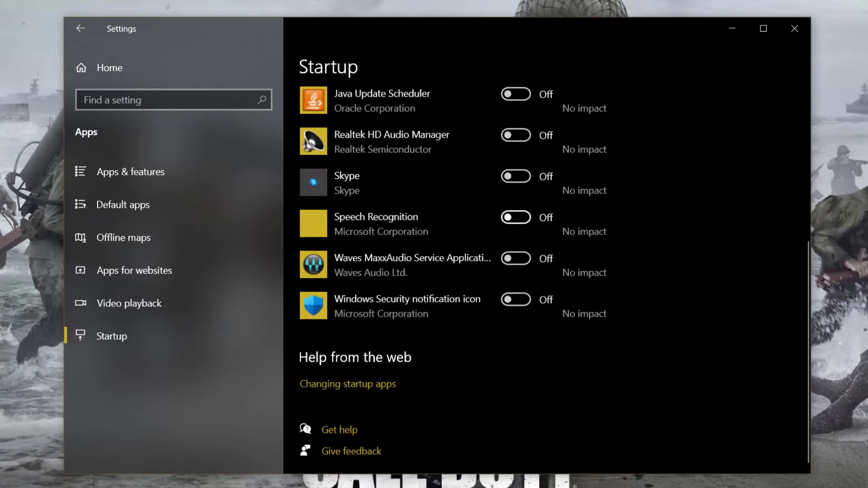
scroll(542, 280, up, 10)
Turn off advertising ID use, website access to the language list and app launch tracking in the general privacy options
click(130, 172)
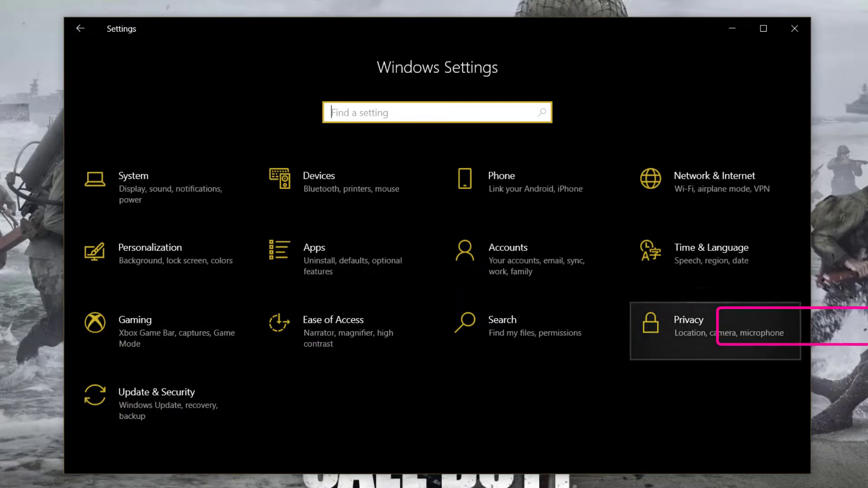
click(715, 331)
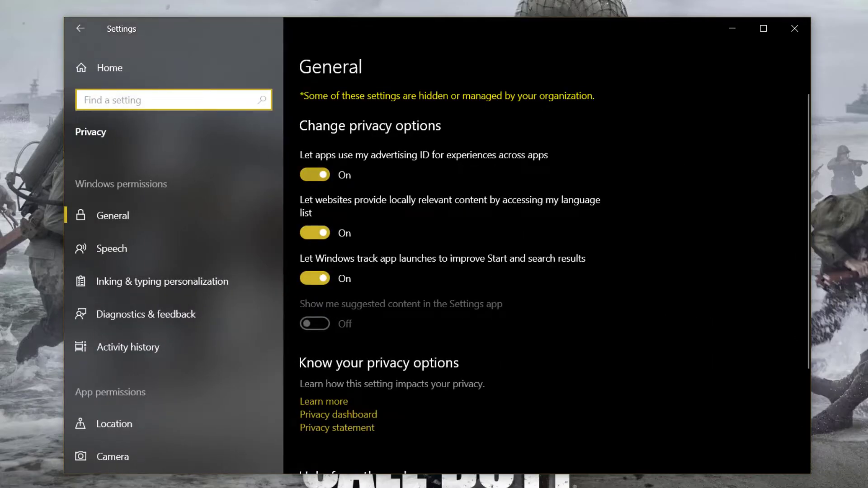
click(315, 174)
click(315, 233)
click(314, 278)
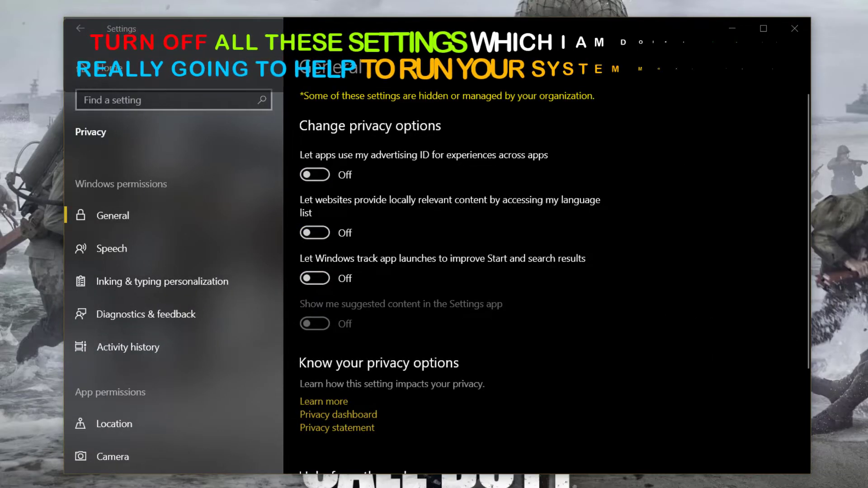
scroll(344, 281, down, 3)
Turn off online speech recognition and inking and typing personalization in the privacy settings
click(126, 248)
click(315, 242)
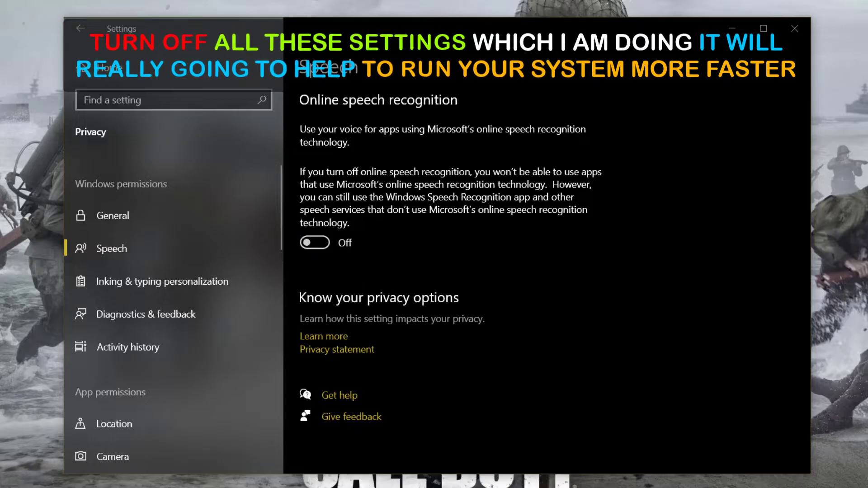
click(163, 281)
click(314, 216)
Stop storing activity history on this device and turn off showing activities from the listed Microsoft account
click(163, 314)
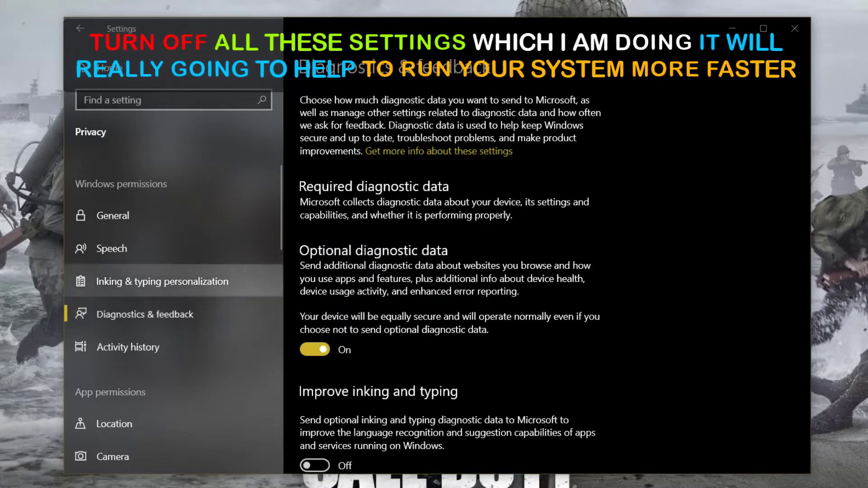
scroll(343, 294, down, 3)
click(153, 347)
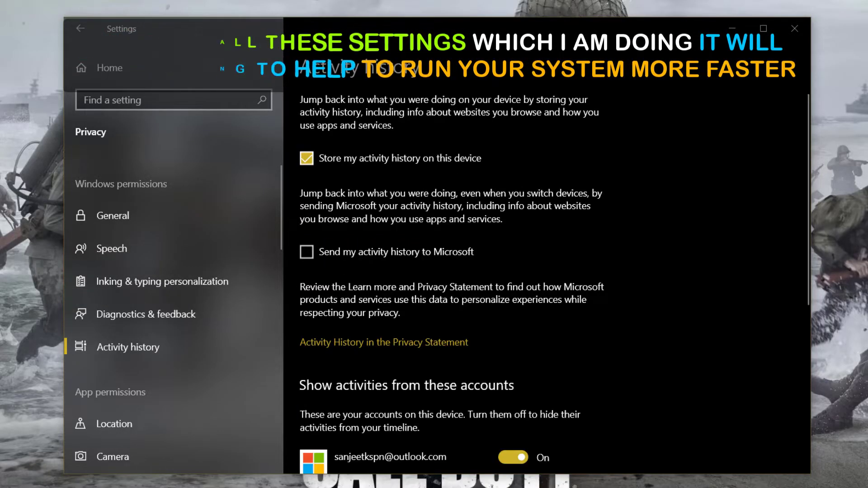
click(307, 158)
scroll(451, 271, down, 3)
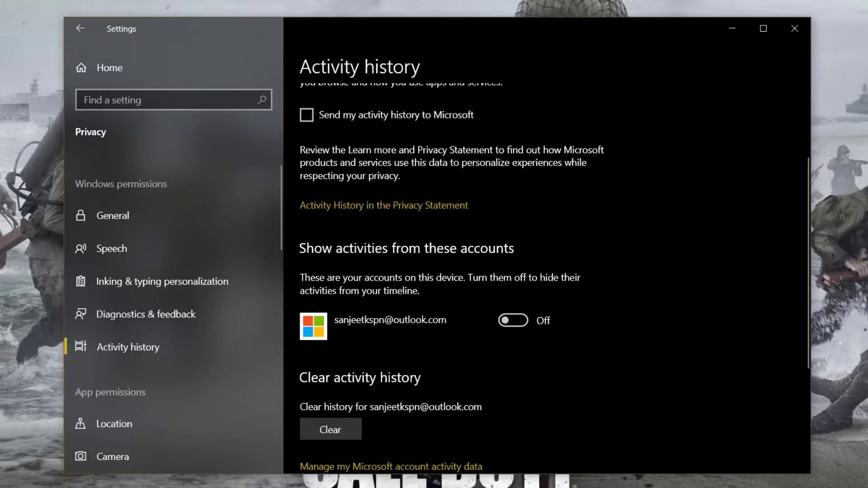
Clear the activity history for the Microsoft account
scroll(452, 271, down, 5)
click(330, 224)
click(283, 191)
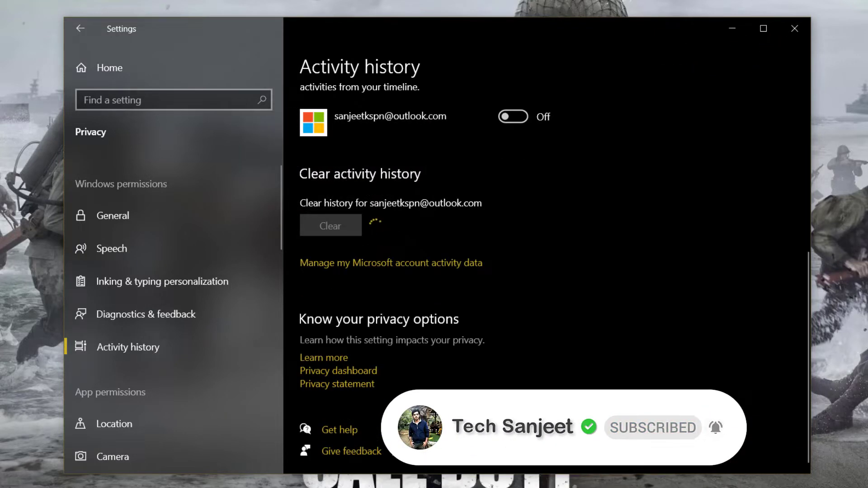
scroll(452, 271, up, 1)
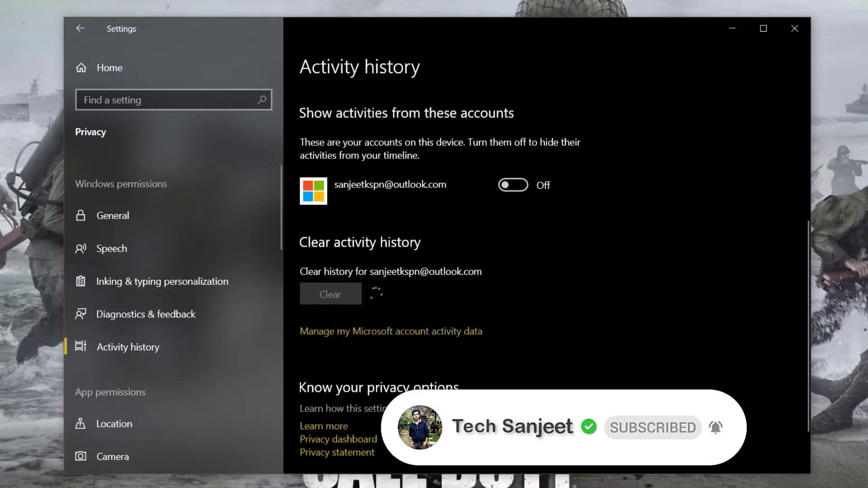
Turn off location access for this device in the app permissions
scroll(181, 353, down, 2)
click(114, 327)
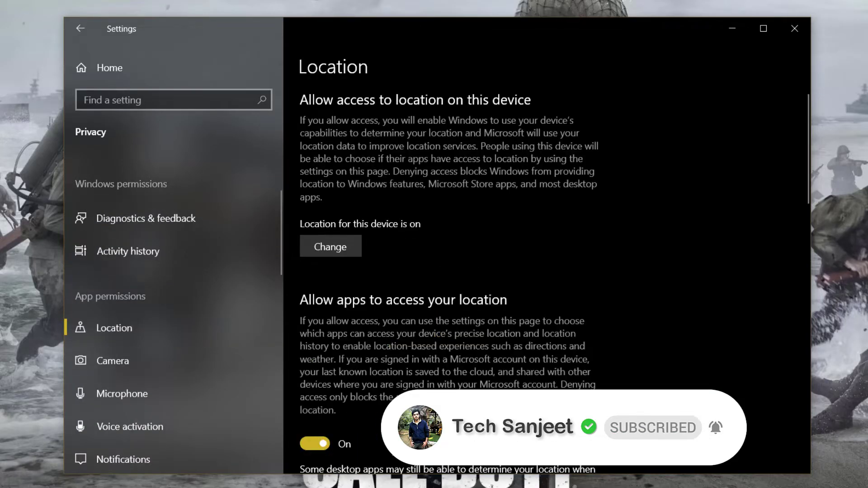
scroll(447, 281, down, 1)
scroll(447, 280, up, 1)
click(331, 247)
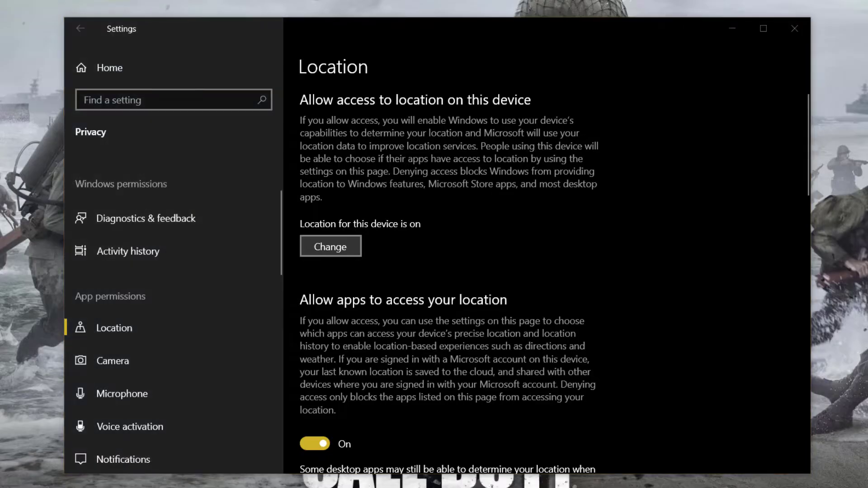
click(479, 250)
scroll(479, 271, down, 11)
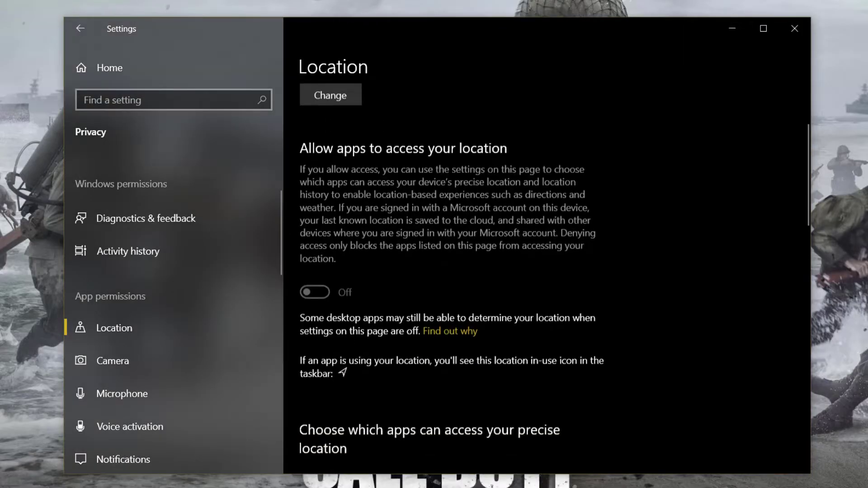
Review which Microsoft Store and desktop apps are allowed to access the camera
scroll(452, 271, up, 4)
click(112, 360)
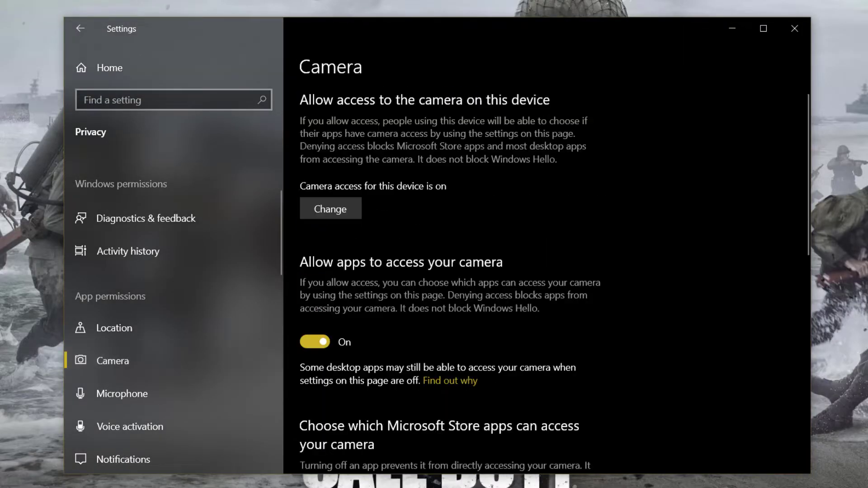
scroll(452, 271, down, 2)
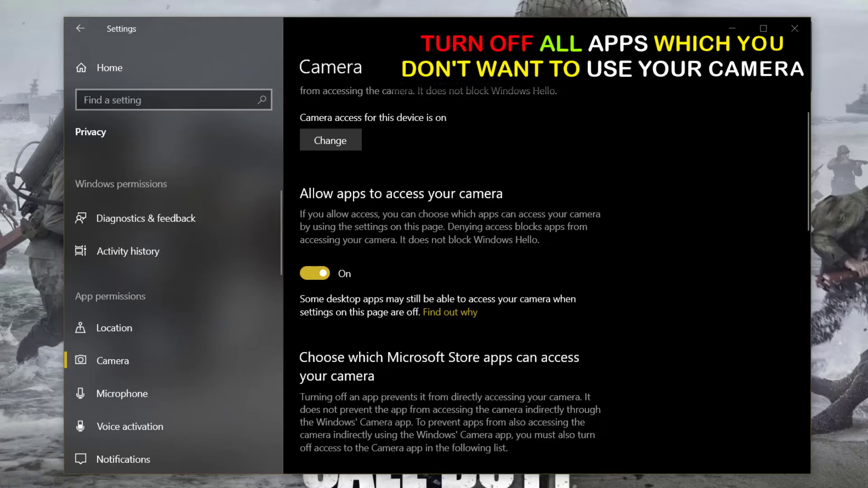
scroll(452, 271, down, 6)
scroll(452, 271, down, 4)
scroll(427, 278, down, 4)
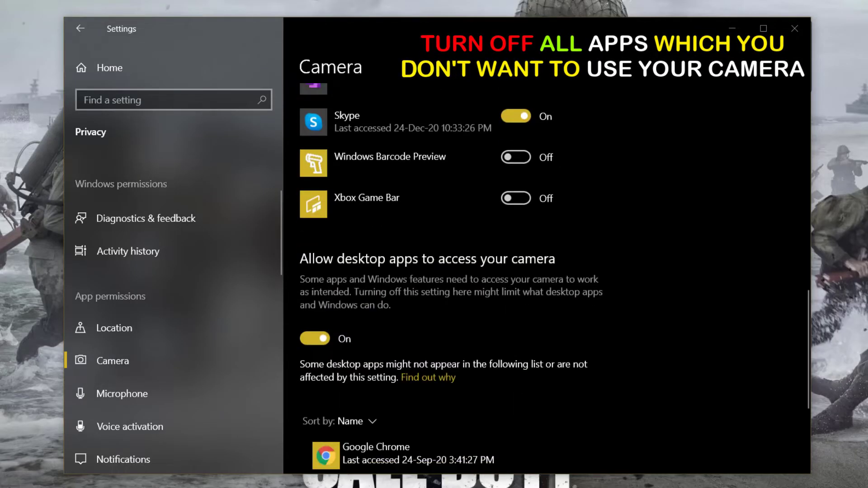
scroll(427, 278, up, 3)
scroll(427, 278, up, 3)
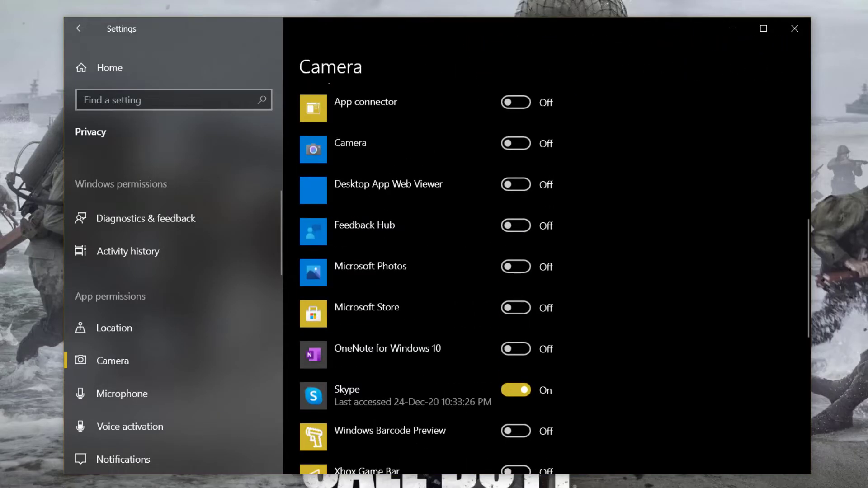
click(516, 390)
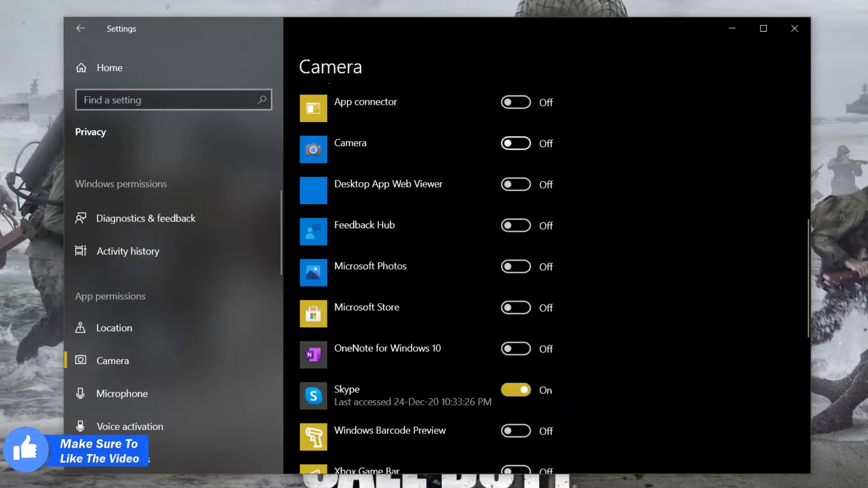
scroll(543, 271, down, 9)
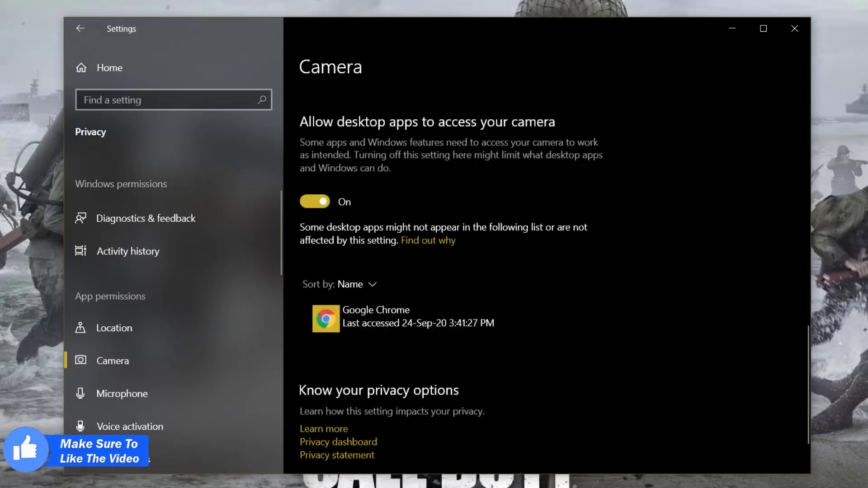
scroll(452, 271, down, 2)
scroll(452, 271, up, 5)
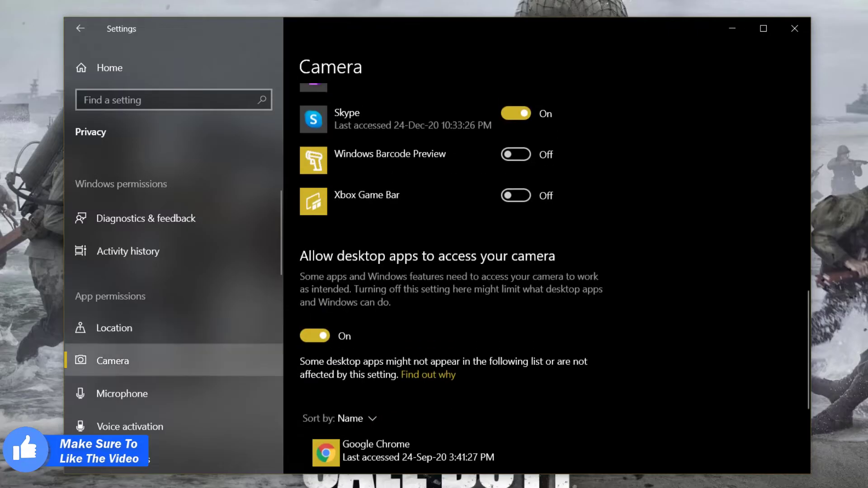
Review the app permissions for the microphone and for voice activation
click(122, 393)
scroll(542, 271, down, 10)
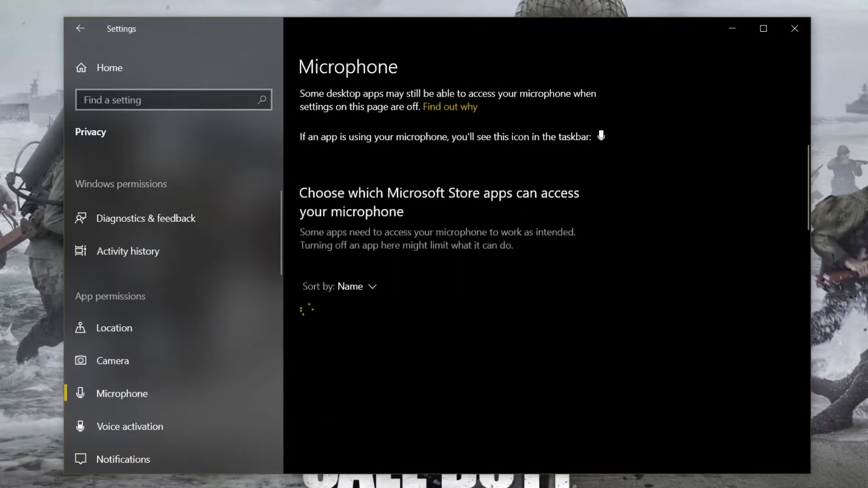
scroll(543, 271, down, 6)
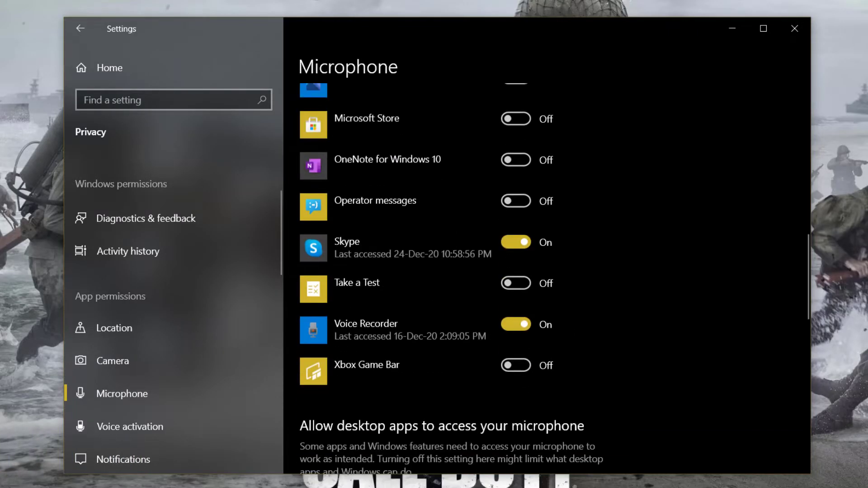
scroll(542, 271, up, 6)
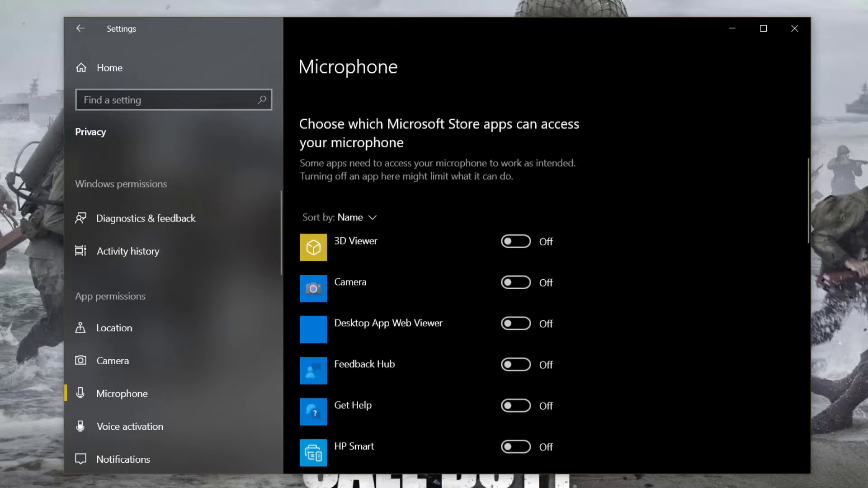
click(129, 426)
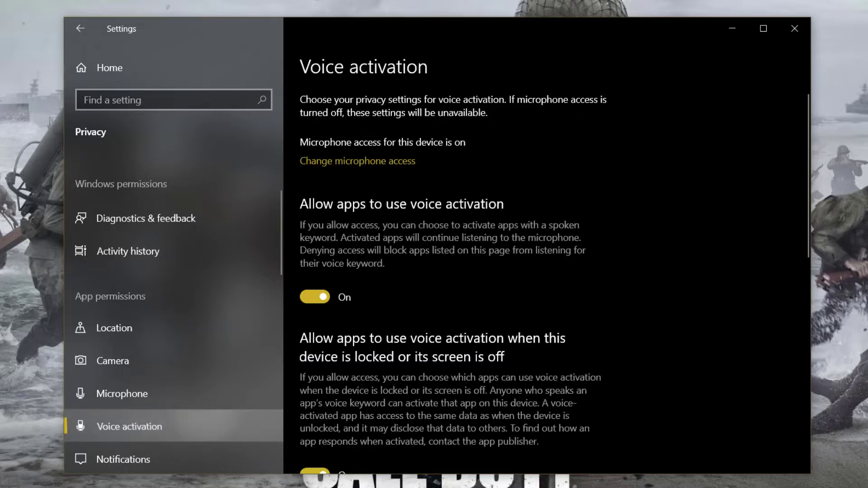
scroll(542, 272, down, 10)
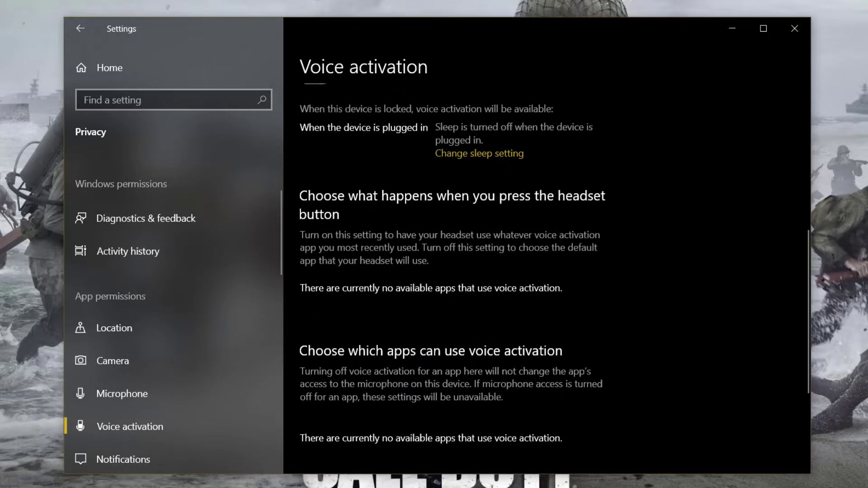
Review the device and app access to user notifications in the app permissions
scroll(172, 315, down, 3)
click(155, 316)
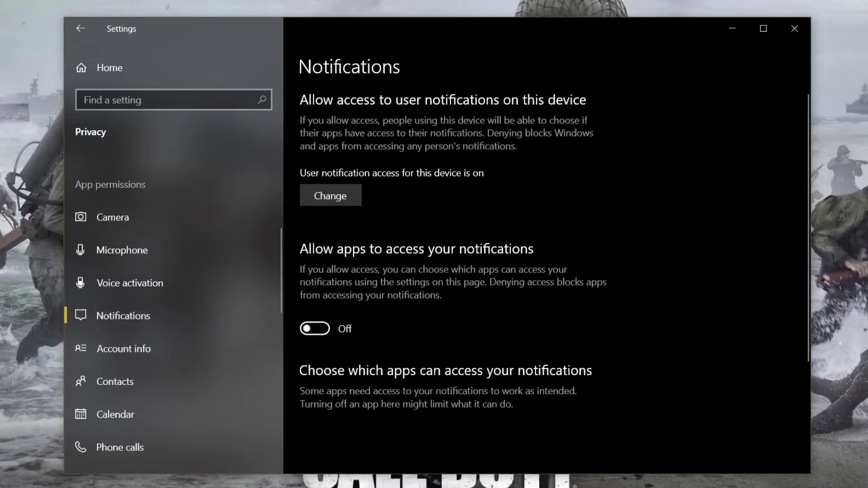
click(330, 195)
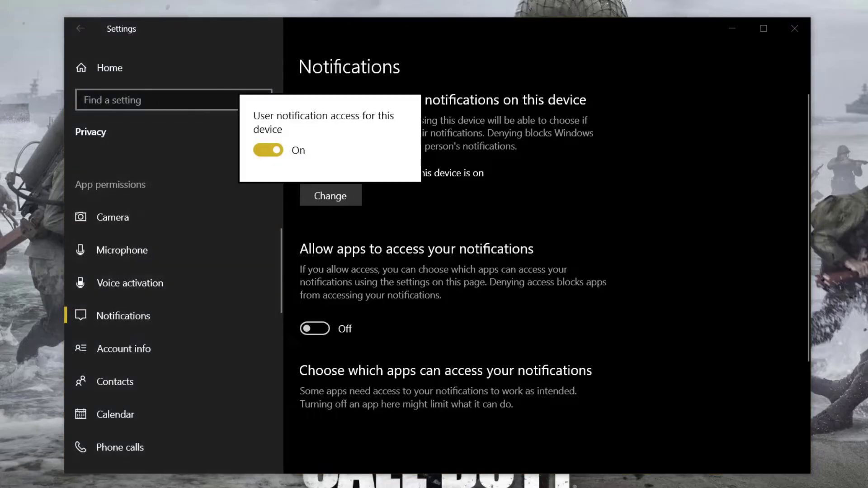
click(452, 217)
scroll(452, 271, down, 5)
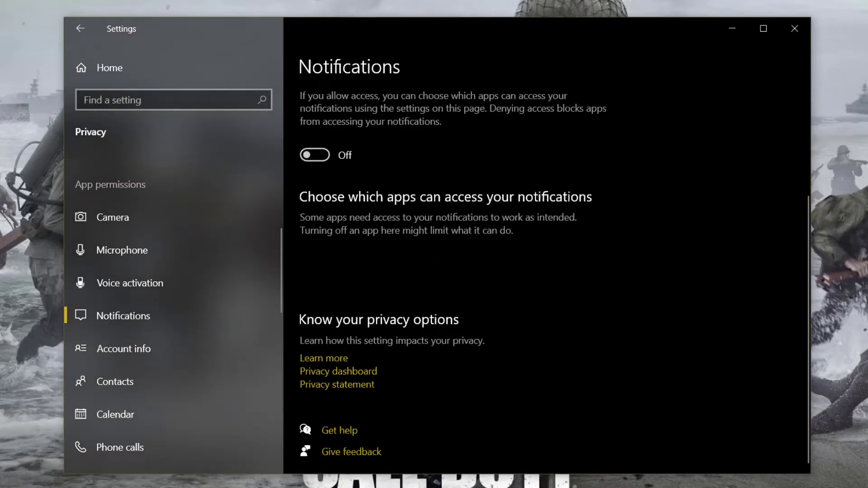
scroll(452, 271, up, 5)
Review which apps can access the account info
click(155, 348)
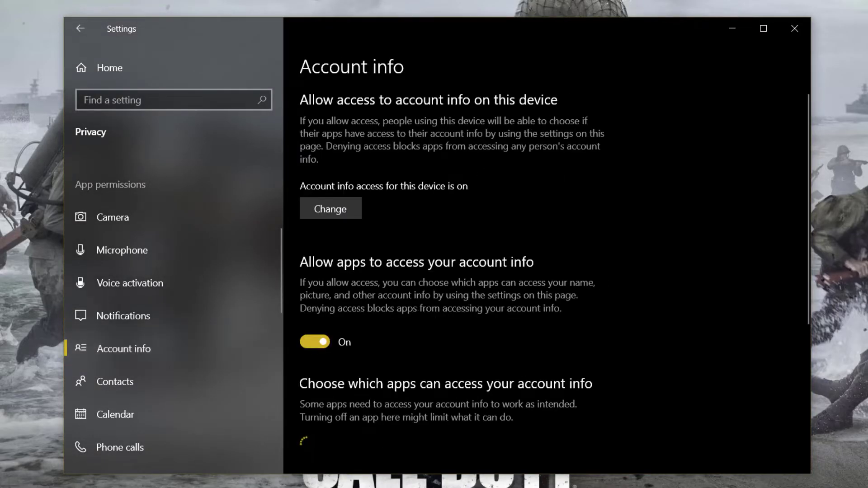
scroll(542, 271, down, 3)
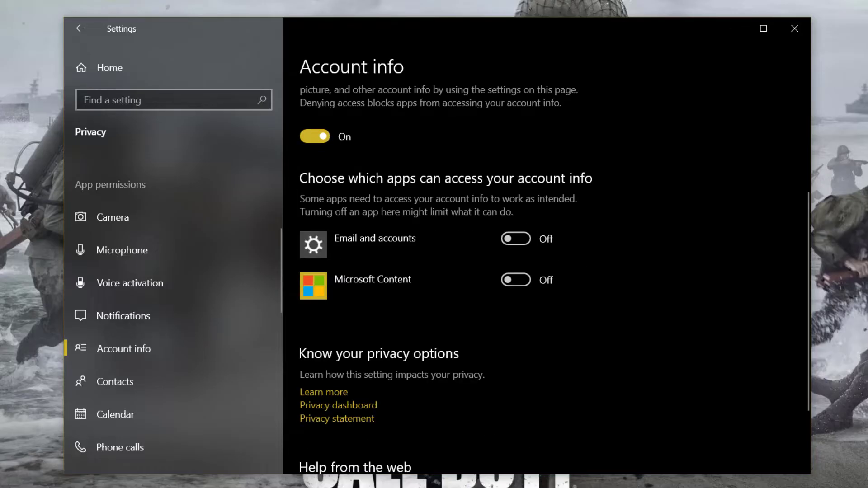
scroll(543, 271, up, 2)
Turn off app access to contacts and to the calendar
click(136, 381)
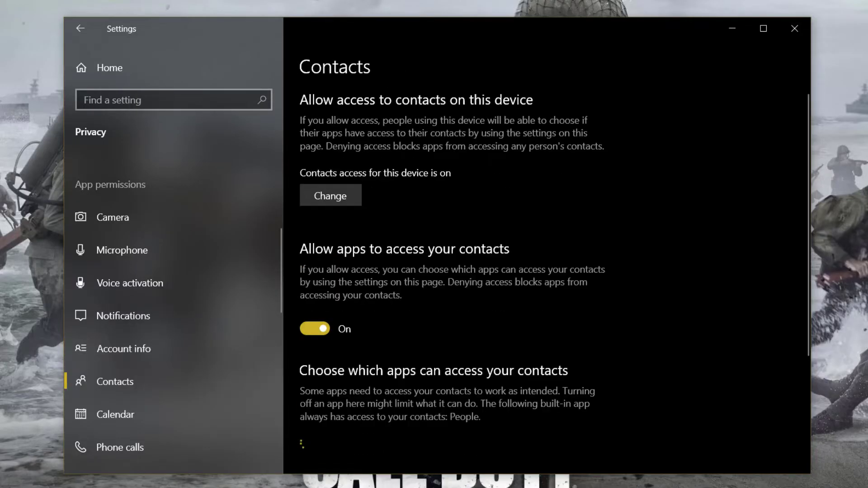
scroll(542, 271, down, 4)
scroll(542, 271, up, 2)
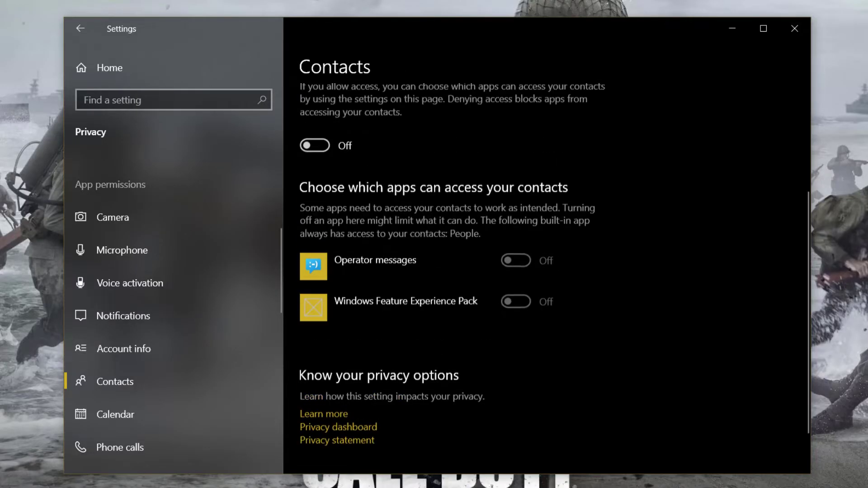
click(170, 414)
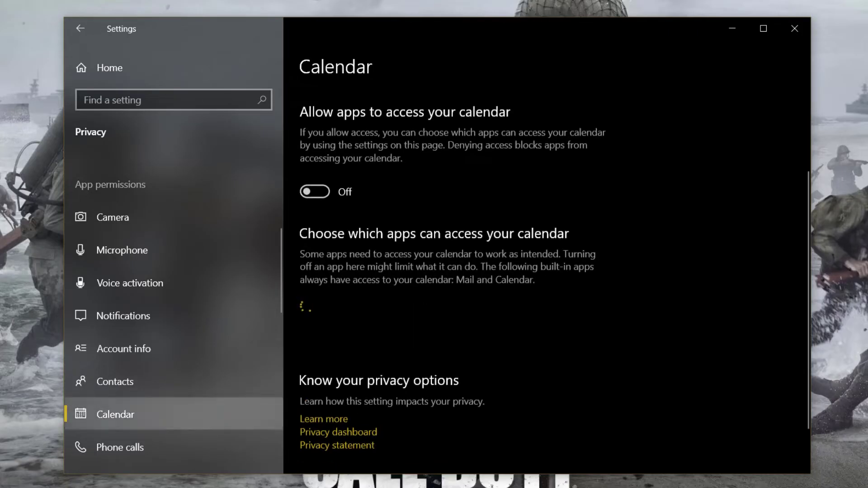
scroll(135, 387, down, 2)
Turn off app access to phone calls, call history, email and tasks
click(119, 351)
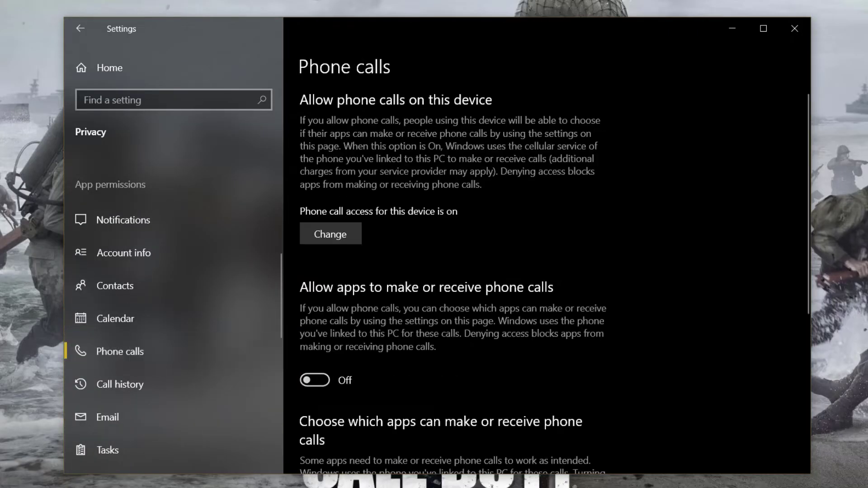
scroll(120, 385, down, 2)
click(120, 288)
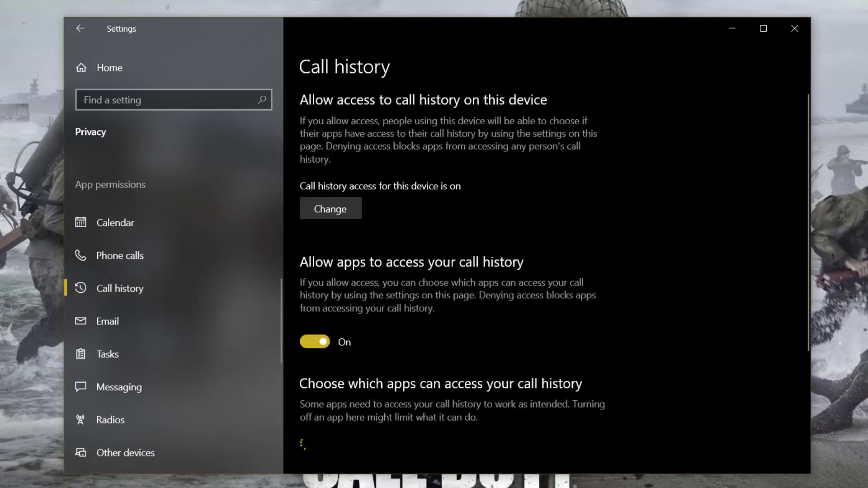
click(108, 321)
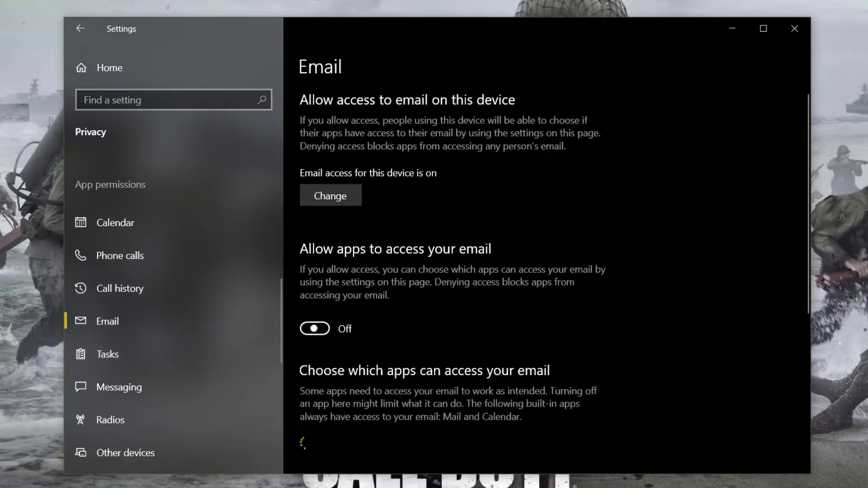
click(107, 354)
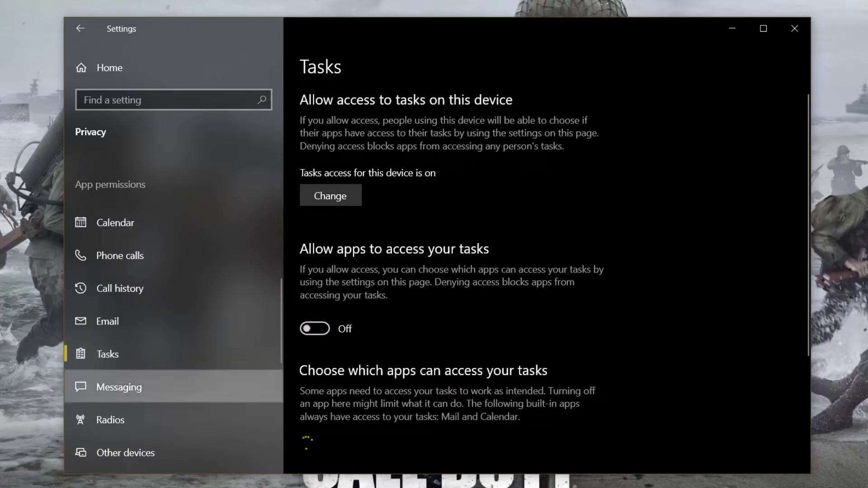
Turn off app access to messaging and app control of device radios
click(118, 387)
click(314, 328)
click(110, 420)
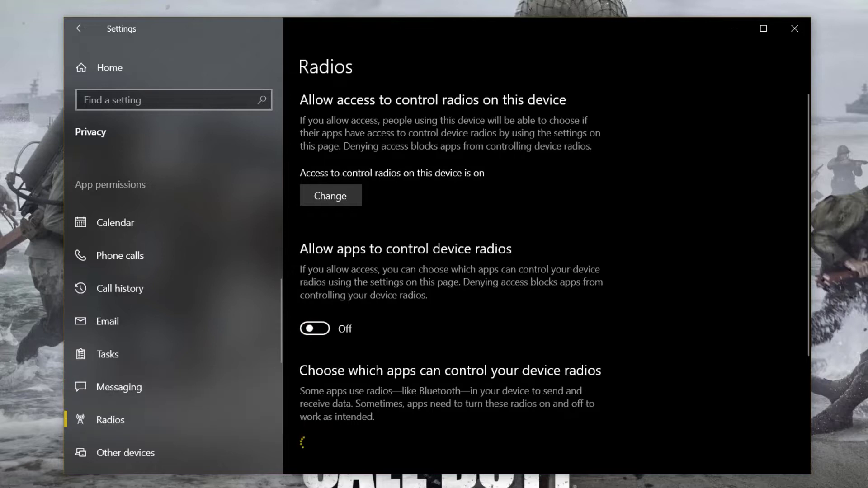
Turn off communication with unpaired devices in the Other devices permissions
scroll(452, 271, down, 4)
scroll(125, 357, down, 2)
click(126, 357)
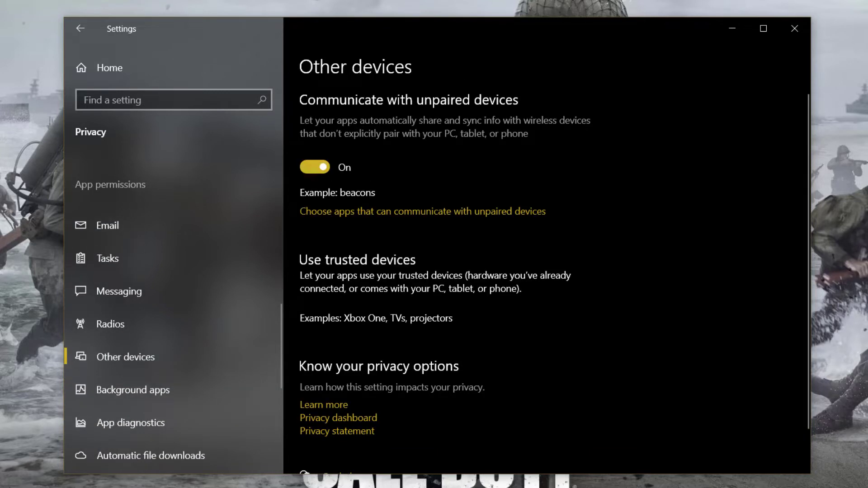
click(315, 167)
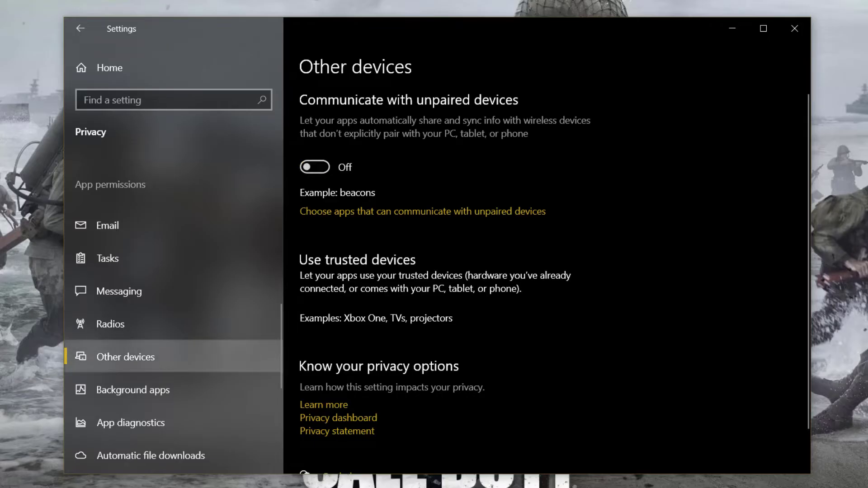
Turn off background running for the apps from 3D Viewer through Groove Music, including Calculator, Camera, Feedback Hub and Get Help
click(133, 389)
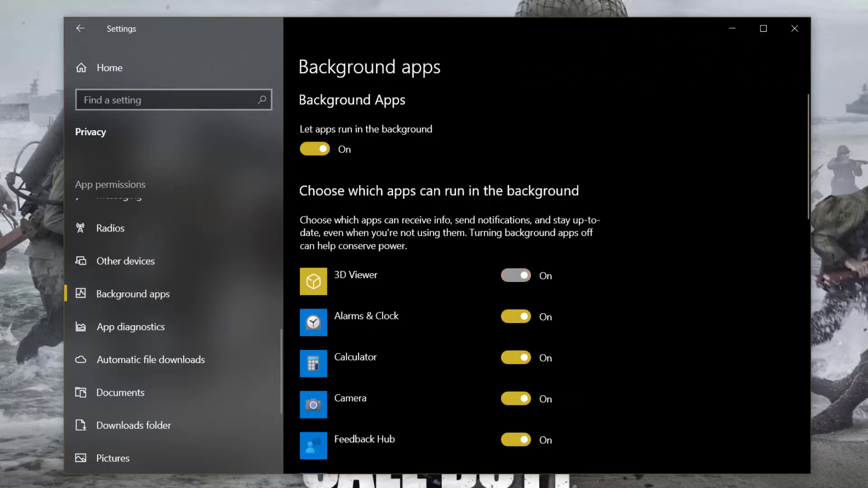
click(515, 275)
click(516, 316)
click(516, 358)
scroll(515, 358, down, 3)
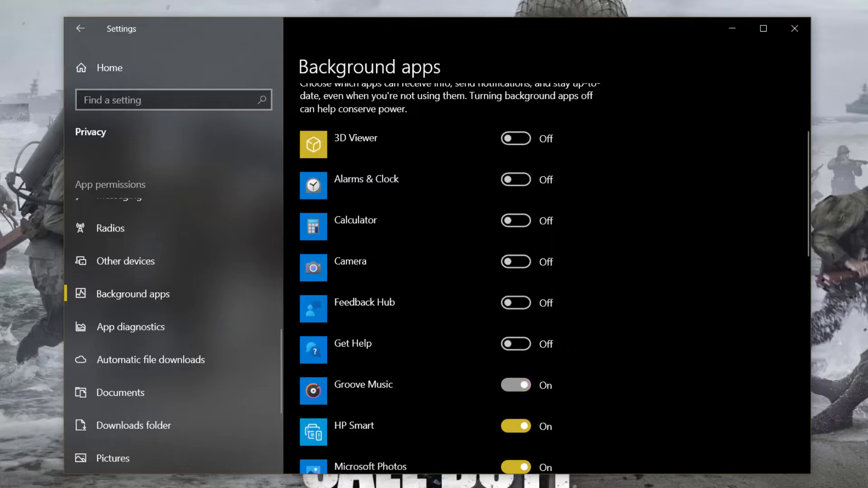
click(516, 385)
Turn off background running for the remaining apps from HP Smart onward and disable the overall option letting apps run in the background
scroll(516, 385, down, 3)
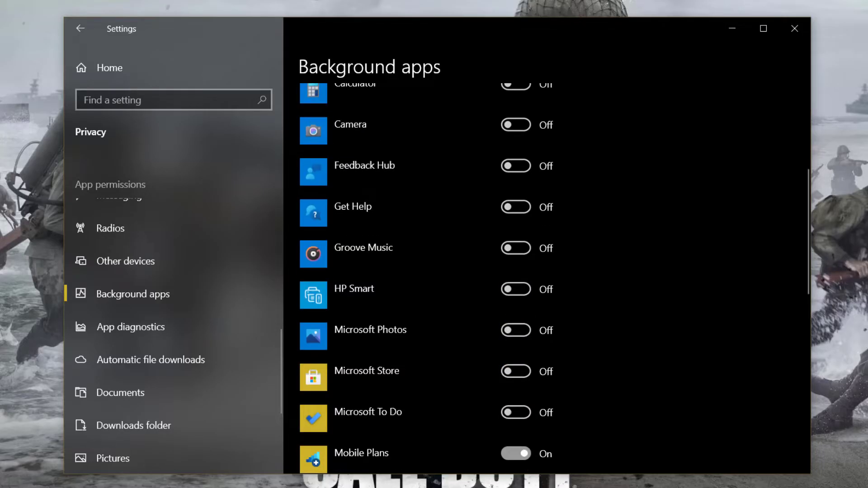
click(516, 454)
scroll(515, 453, down, 5)
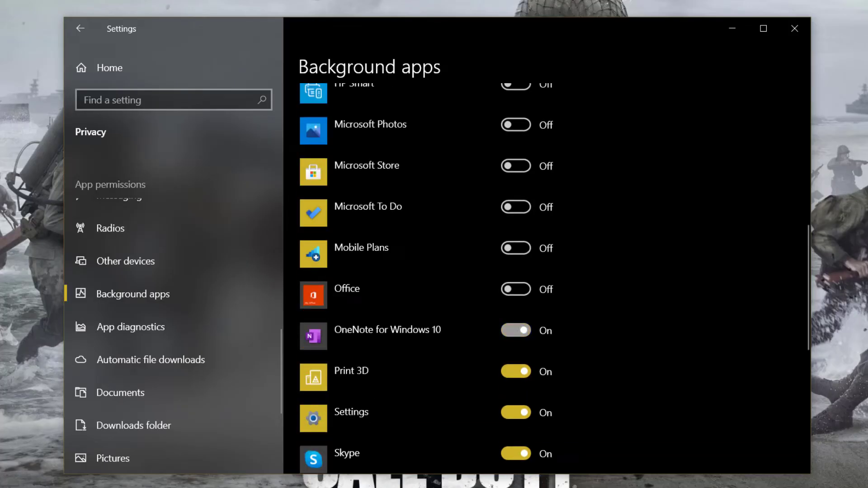
click(516, 412)
scroll(516, 412, down, 5)
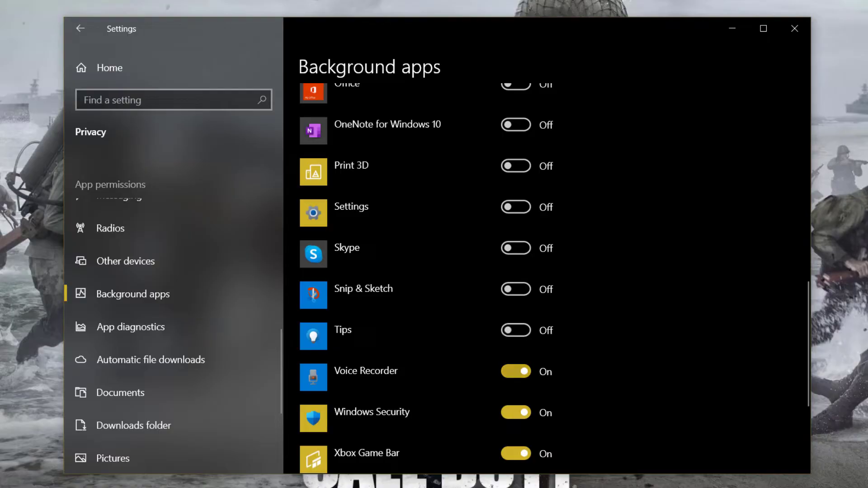
scroll(516, 412, down, 3)
scroll(516, 412, up, 20)
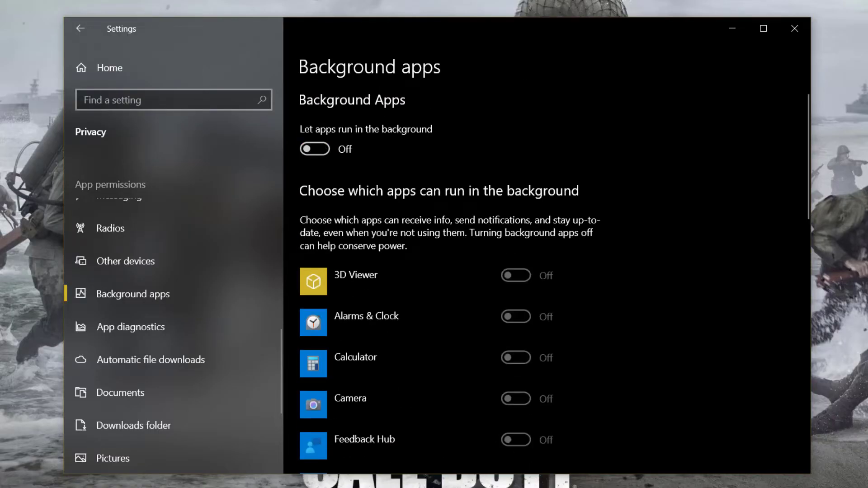
scroll(452, 271, down, 4)
Go through the app diagnostics and automatic file download permissions, and turn off app access to documents and the downloads folder
click(131, 327)
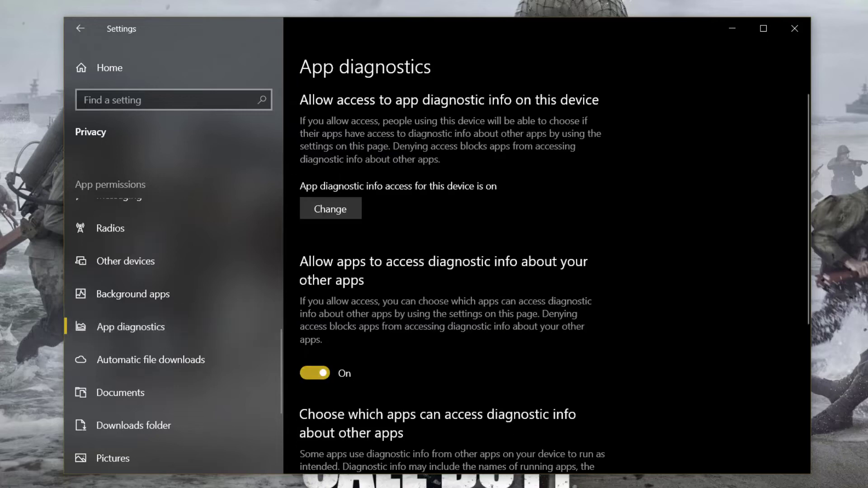
click(150, 359)
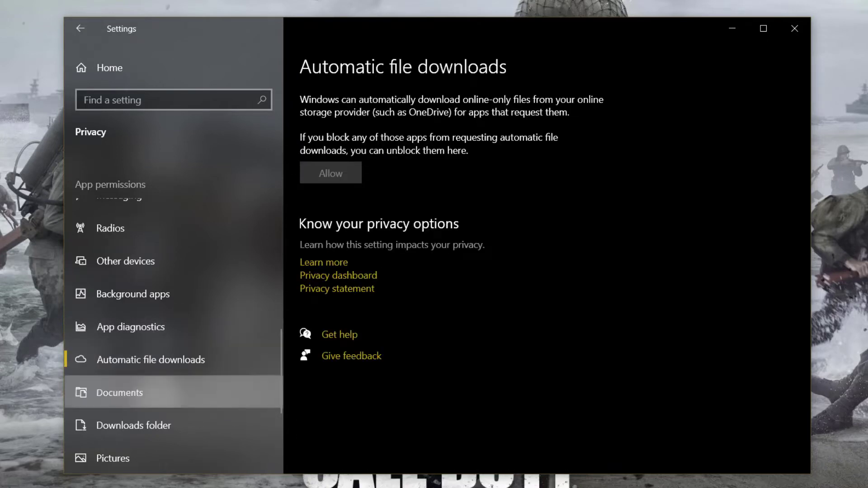
click(120, 392)
click(314, 367)
click(134, 425)
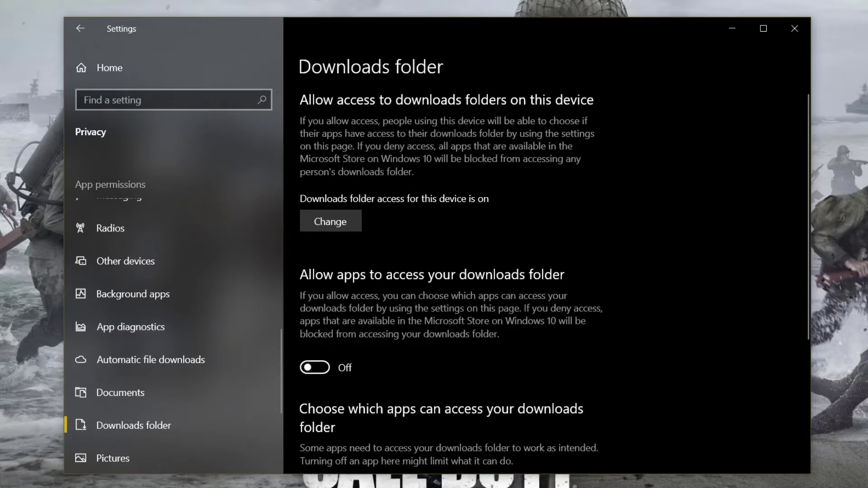
Turn off app access to the pictures library, videos library and file system
scroll(173, 364, down, 2)
click(113, 363)
click(314, 368)
click(110, 395)
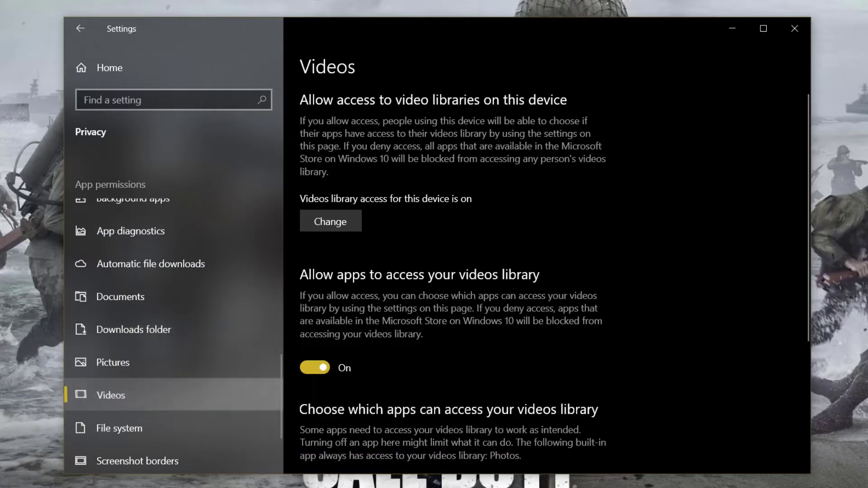
click(119, 428)
scroll(136, 367, down, 2)
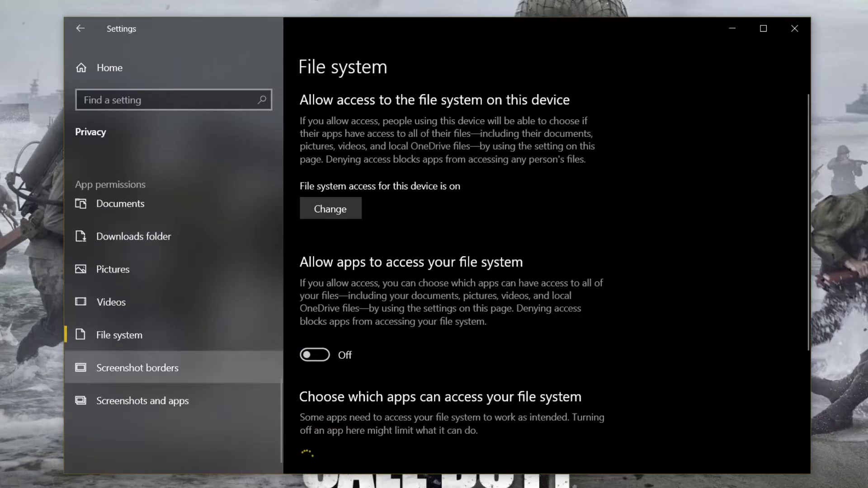
Review the screenshot border permissions for Microsoft Store and desktop apps
click(138, 367)
scroll(443, 280, down, 2)
scroll(443, 280, up, 2)
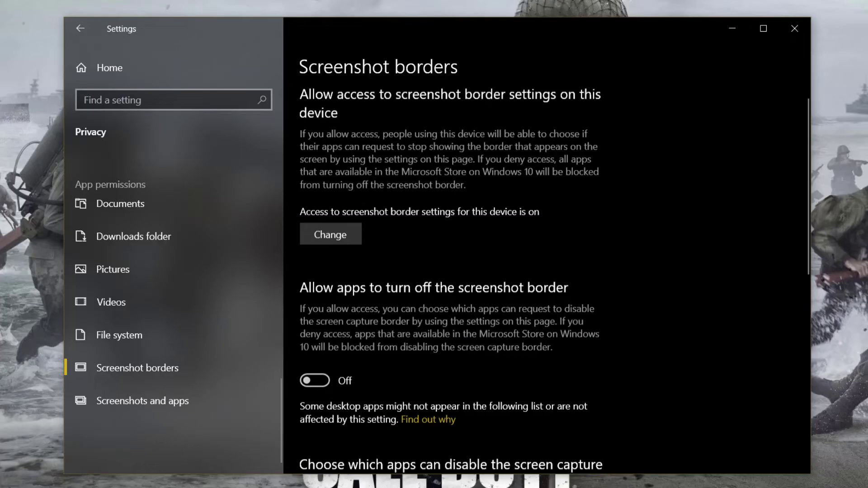
scroll(442, 280, down, 6)
scroll(173, 326, up, 10)
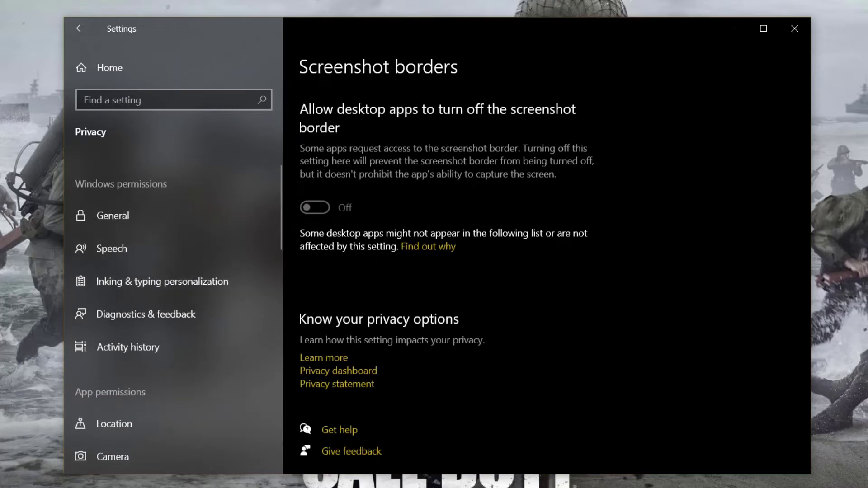
Check for Windows updates in Update & Security, then leave the update page
click(109, 68)
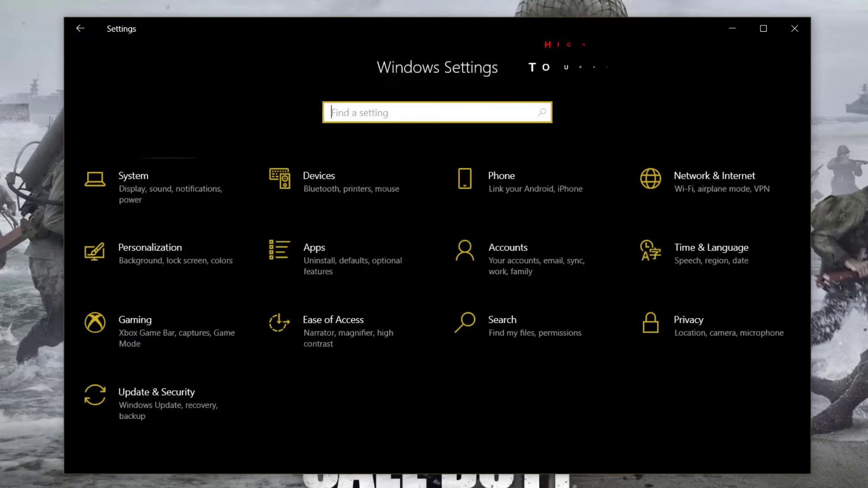
click(135, 380)
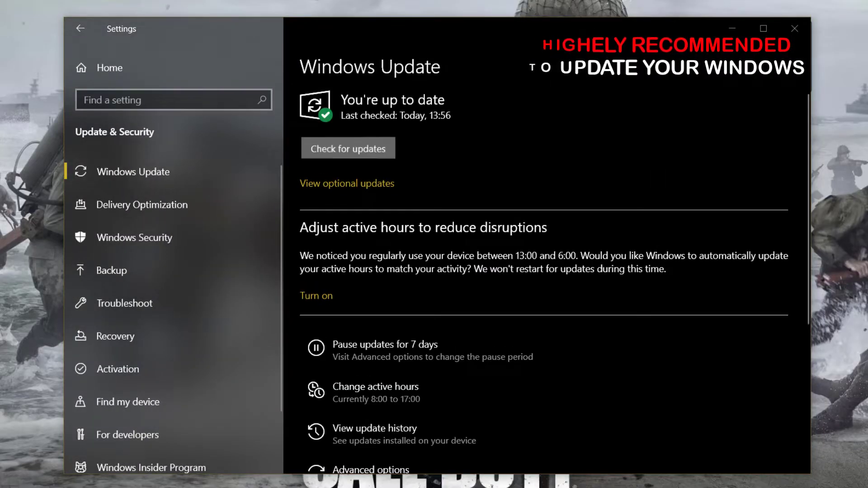
click(348, 148)
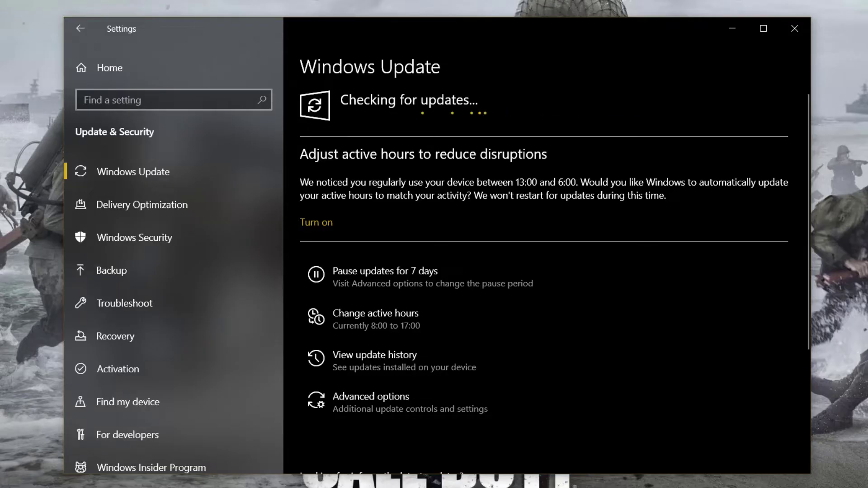
click(109, 68)
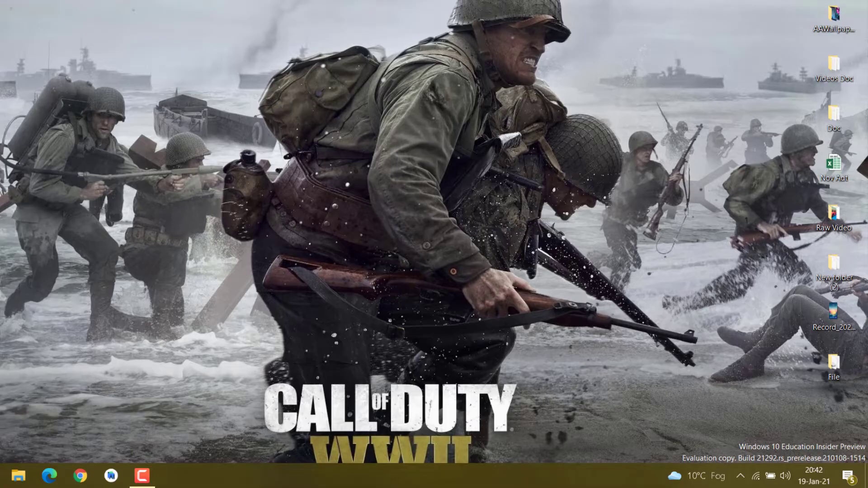
Open the Power Options from the battery indicator
right_click(786, 475)
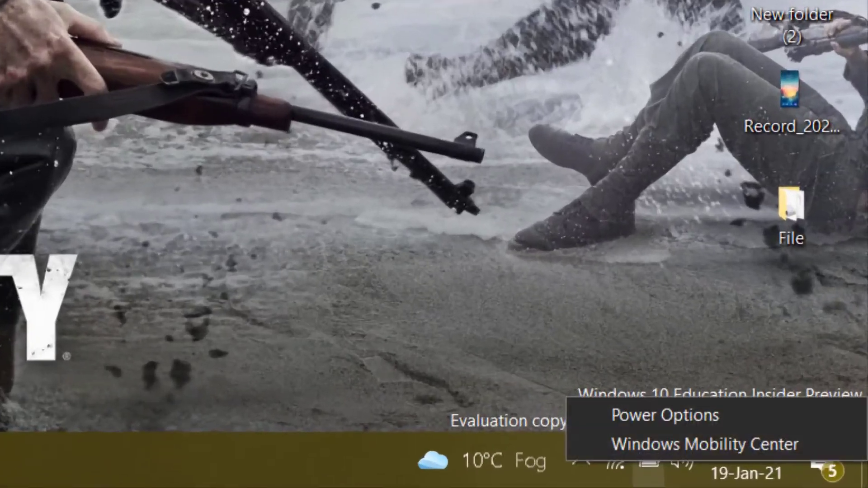
click(664, 415)
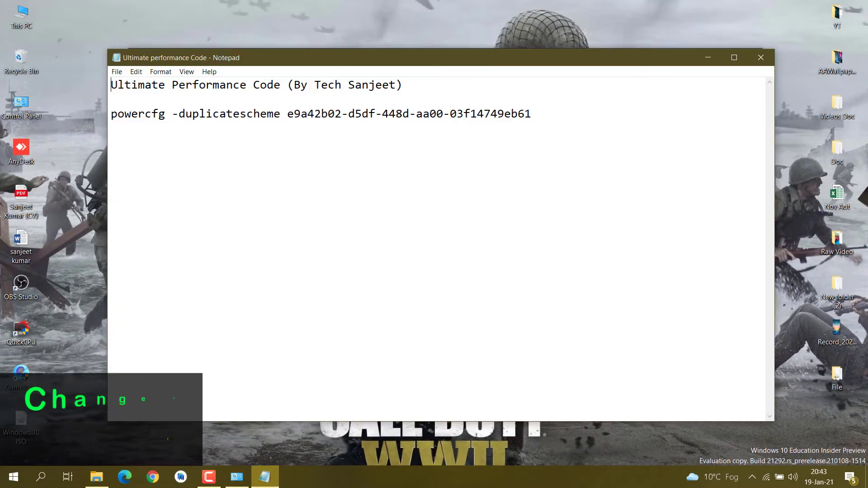
Copy the powercfg -duplicatescheme e9a42b02-d5df-448d-aa00-03f14749eb61 command from the Ultimate performance Code note and close the open windows covering the desktop
drag(110, 113, 531, 114)
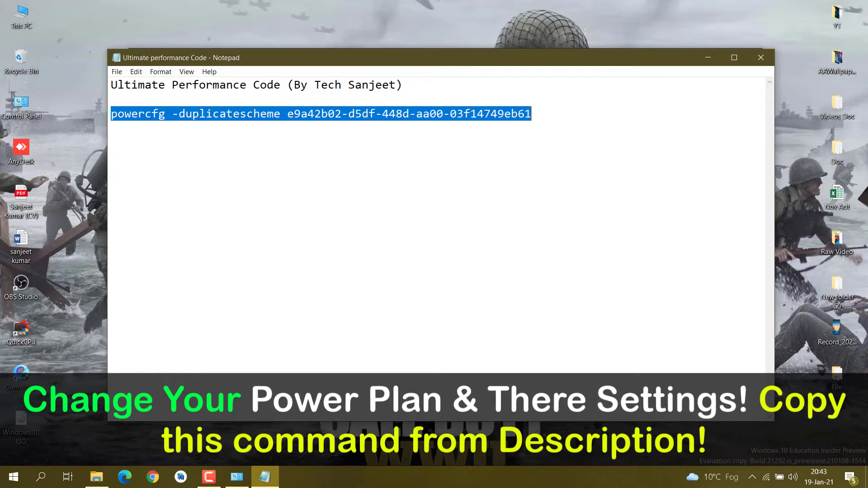
key(alt+F4)
key(alt+F4)
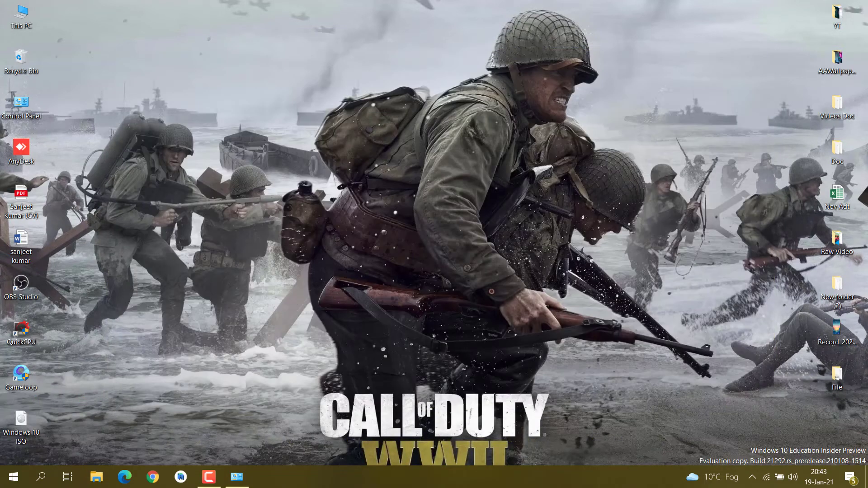
Open Command Prompt as administrator and run powercfg -duplicatescheme e9a42b02-d5df-448d-aa00-03f14749eb61
click(41, 477)
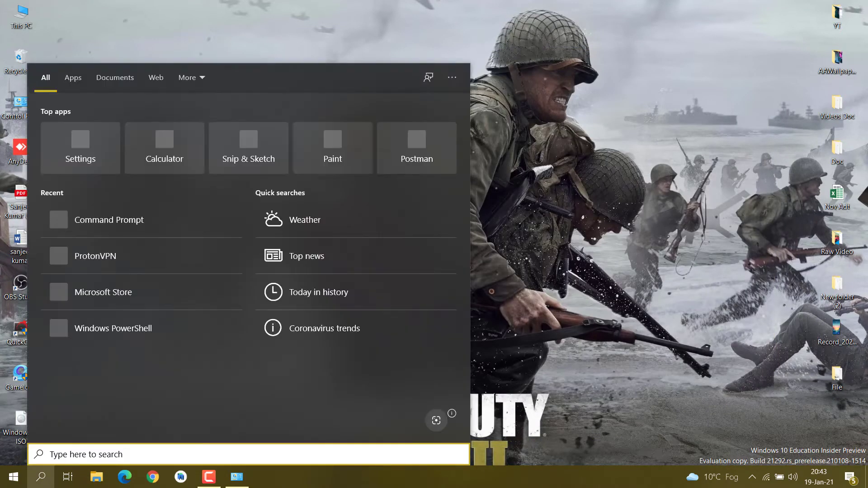
text(cmd)
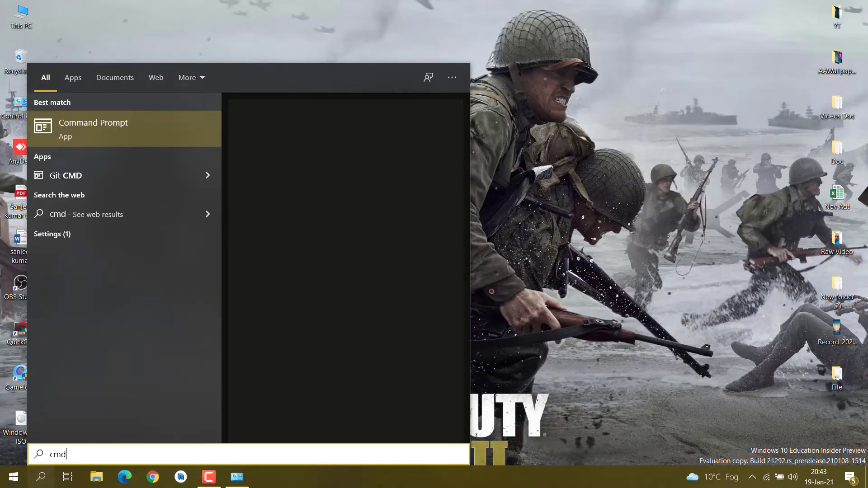
click(291, 234)
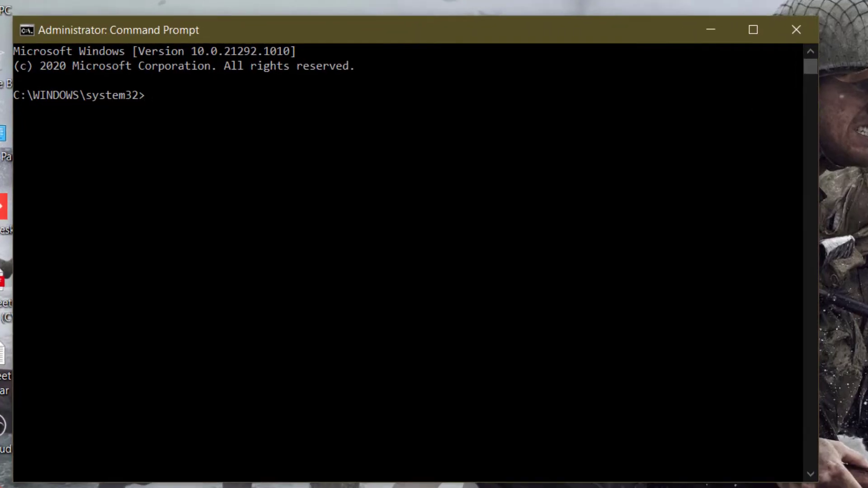
key(Return)
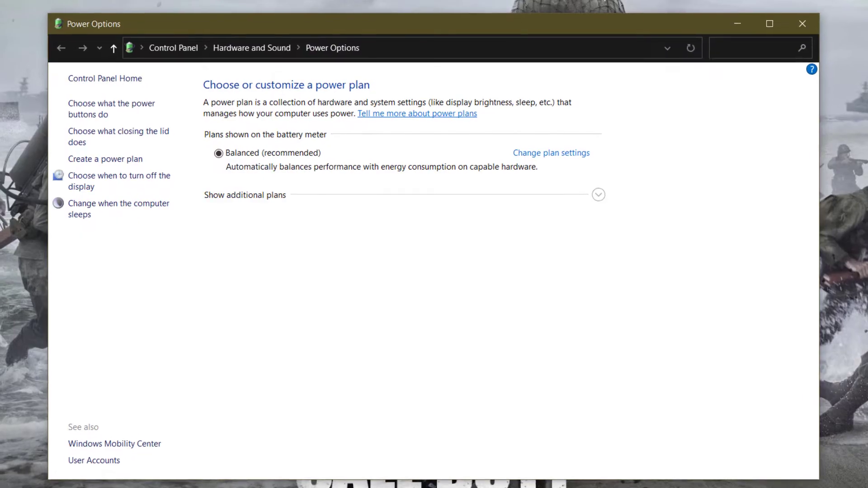
Activate the Ultimate Performance power plan and open its advanced power settings
click(598, 195)
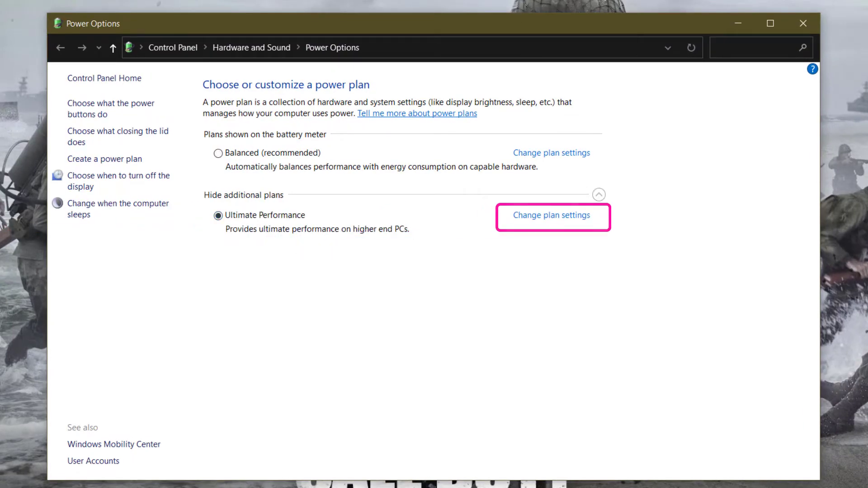
click(551, 215)
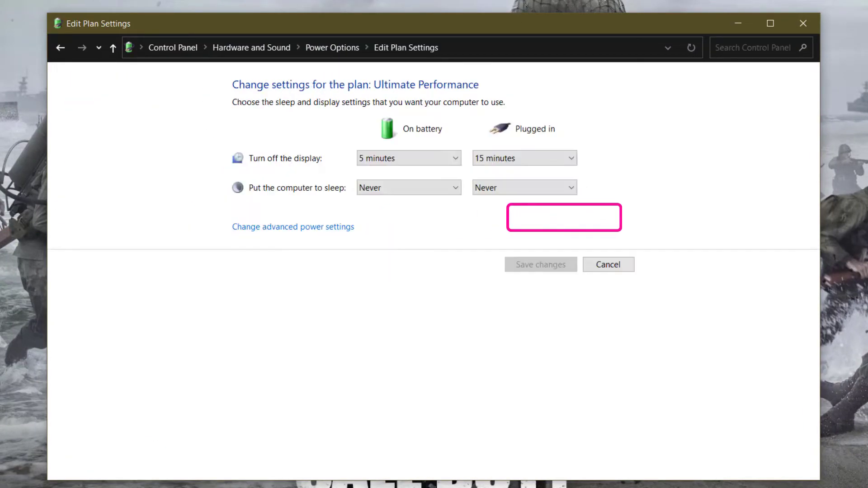
click(293, 227)
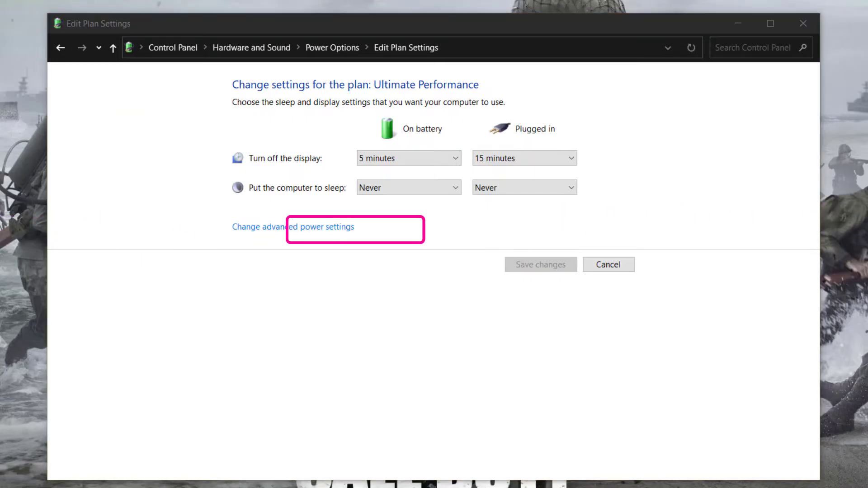
drag(77, 24, 445, 60)
Set the maximum processor state on battery to 100% under Processor power management
scroll(384, 265, down, 2)
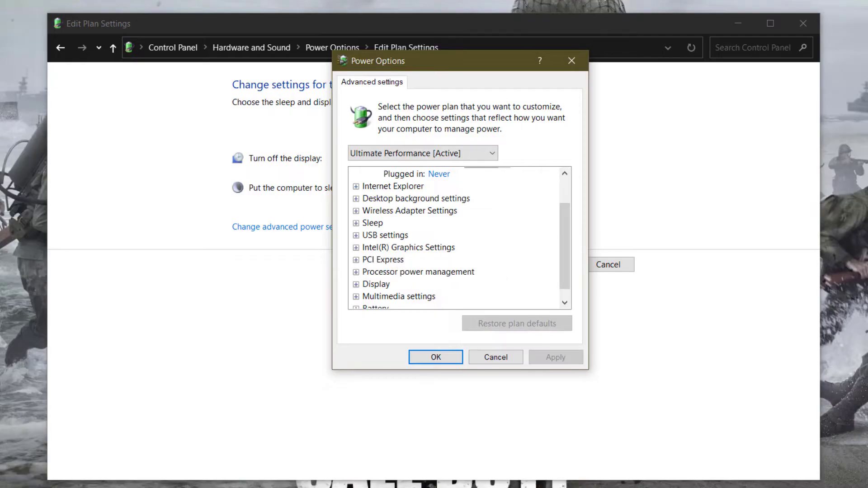
click(356, 260)
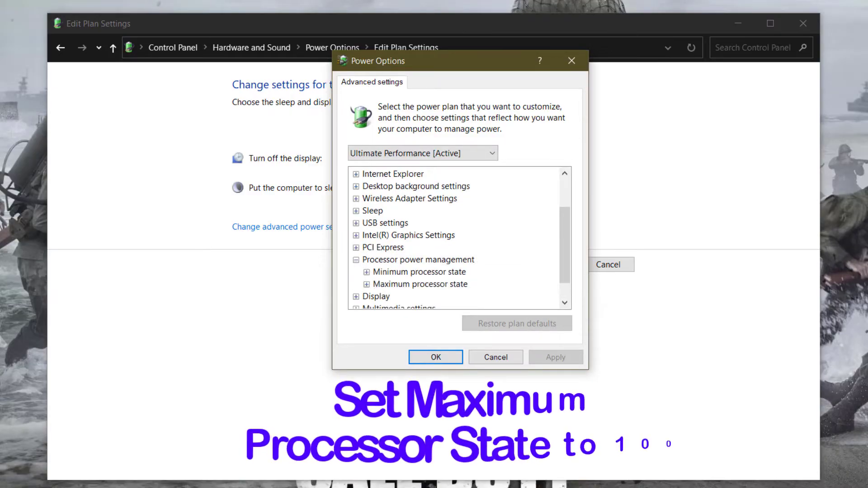
click(366, 284)
scroll(367, 284, down, 1)
click(443, 248)
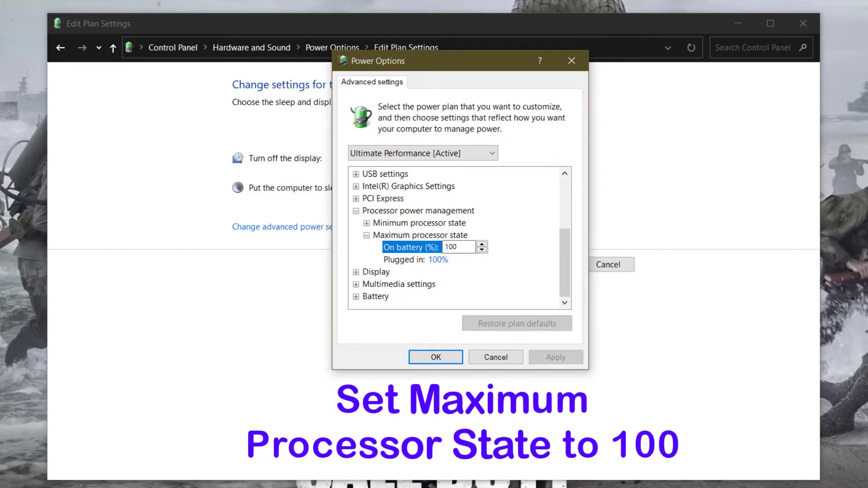
drag(461, 247, 435, 248)
text(100)
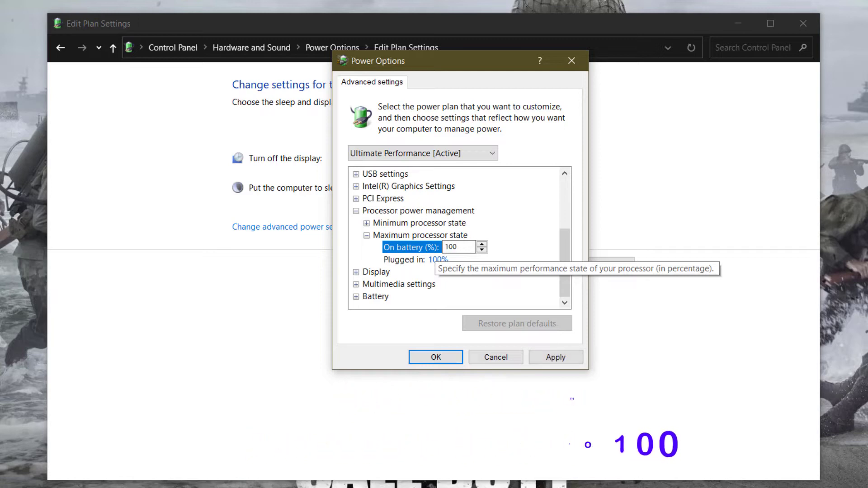
Review the minimum processor state values, then collapse the Processor power management settings
click(367, 235)
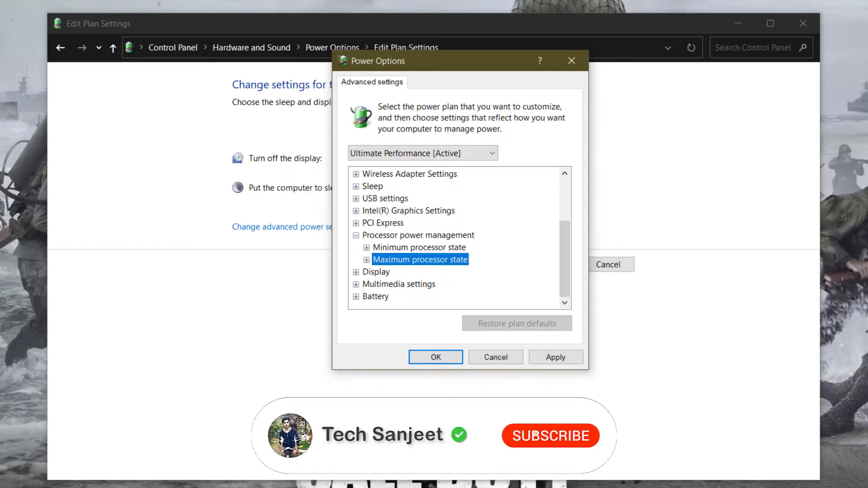
click(367, 260)
click(366, 260)
click(366, 248)
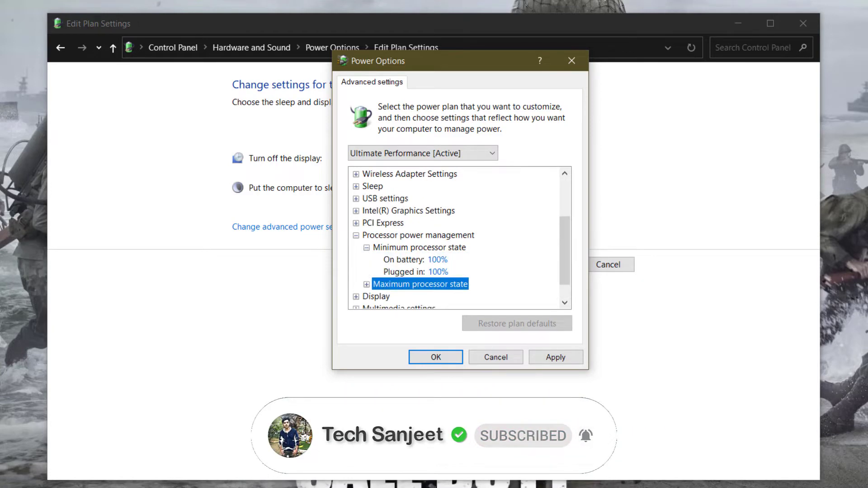
click(367, 248)
click(418, 249)
double_click(419, 249)
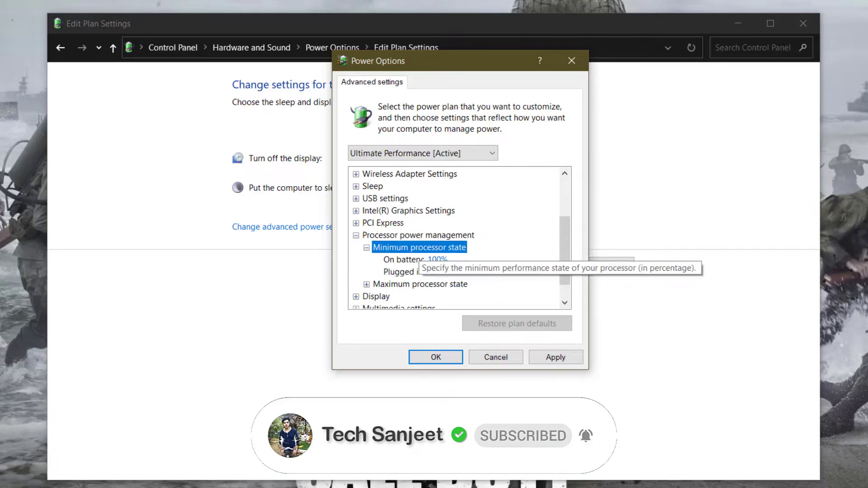
double_click(419, 249)
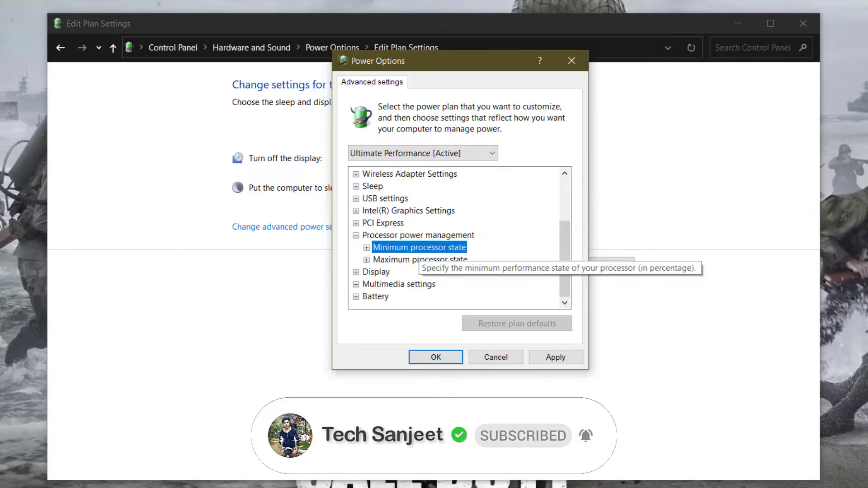
click(356, 235)
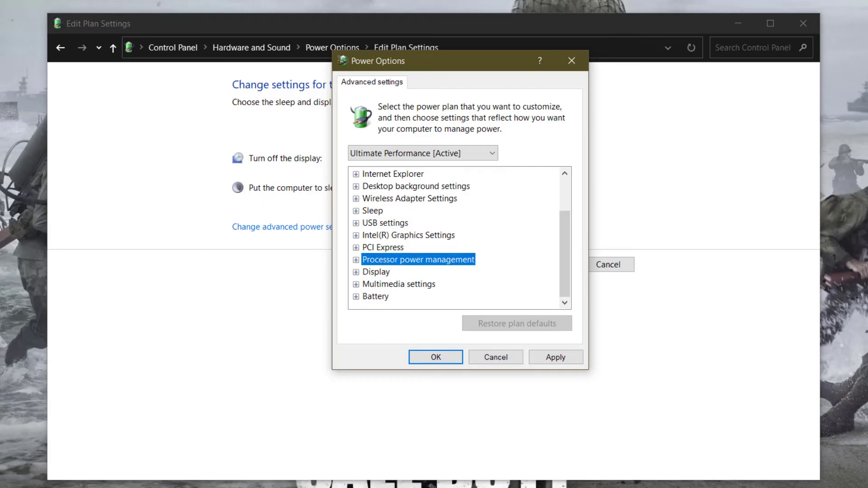
Set PCI Express Link State Power Management to Off when plugged in, apply the change and leave the plan settings
scroll(367, 224, up, 2)
scroll(367, 224, down, 2)
click(355, 248)
click(366, 260)
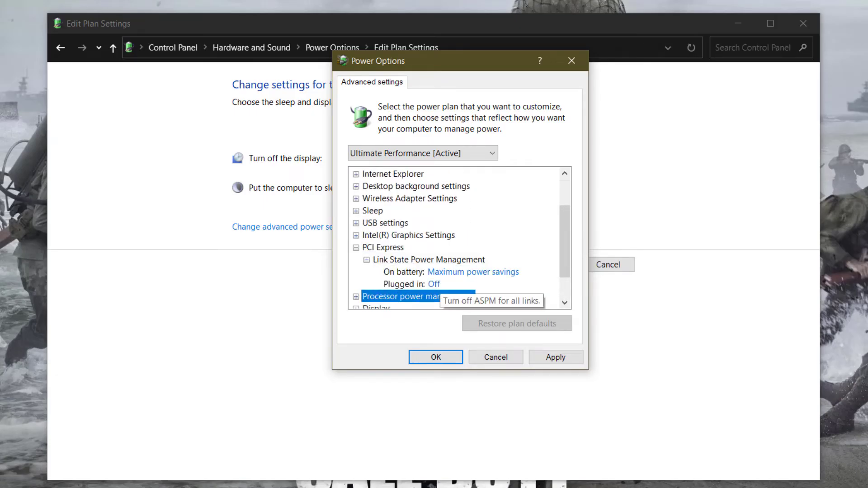
click(434, 284)
click(442, 285)
click(442, 297)
click(556, 357)
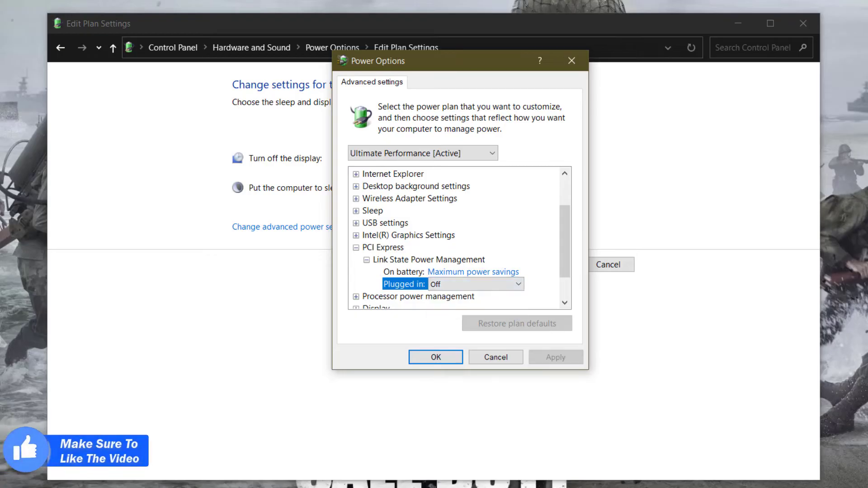
click(435, 357)
key(alt+Left)
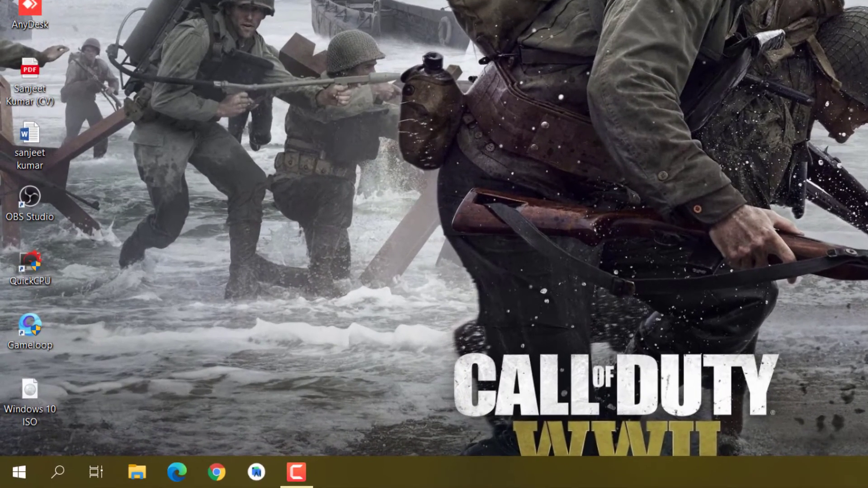
Open the Services console by running services.msc
key(super+x)
key(r)
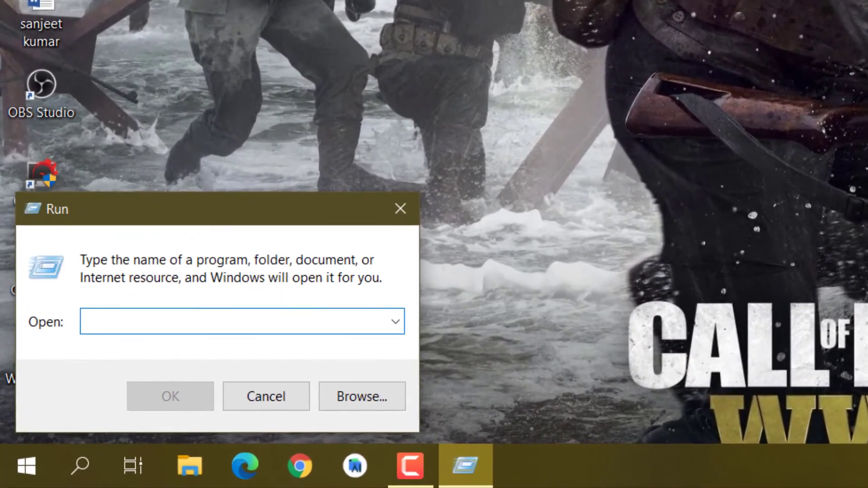
text(services.msc)
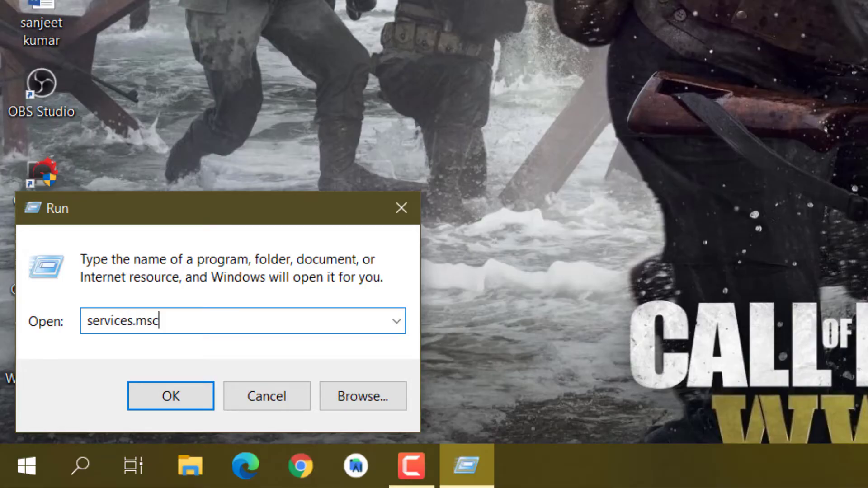
key(Return)
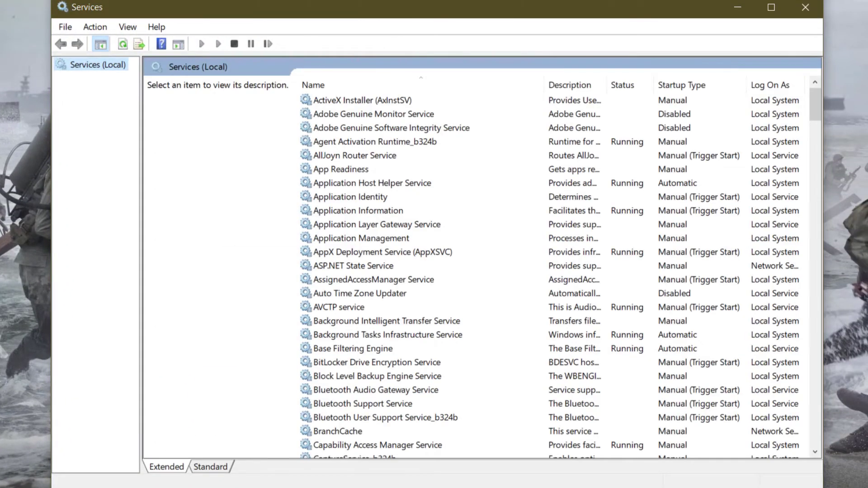
Set the Windows Search service's startup type to Disabled, apply it and stop the service
key(w)
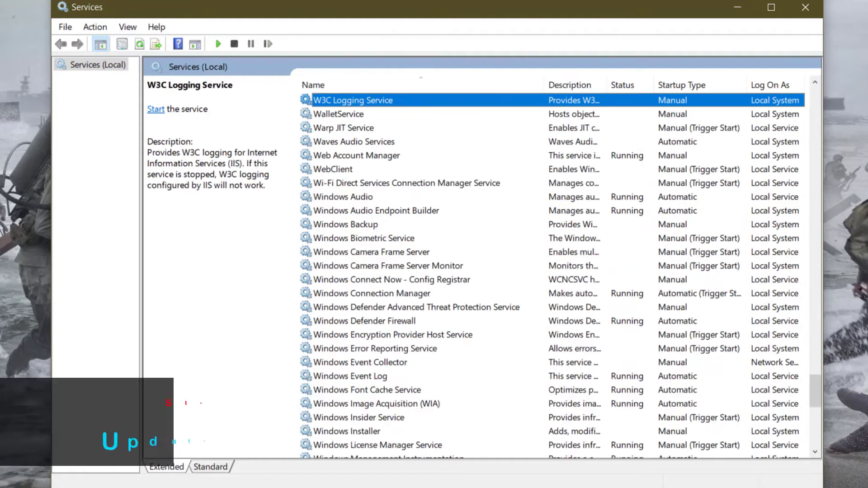
scroll(552, 275, down, 10)
click(344, 225)
double_click(344, 225)
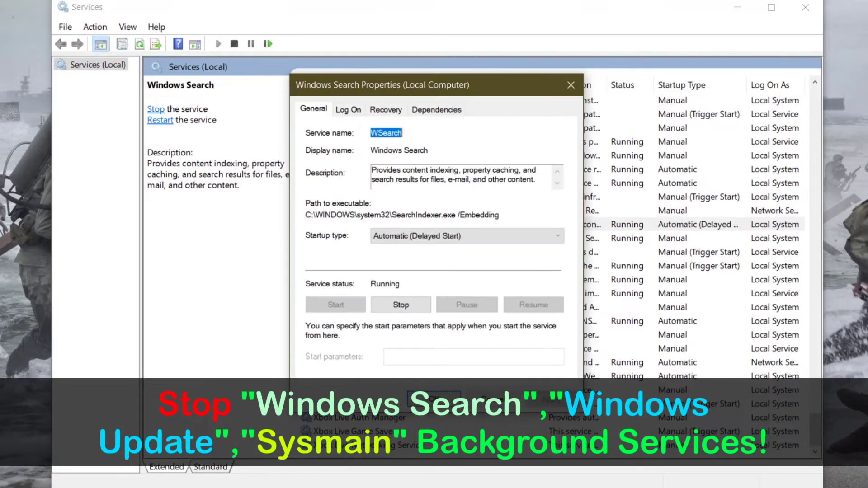
click(467, 236)
click(451, 277)
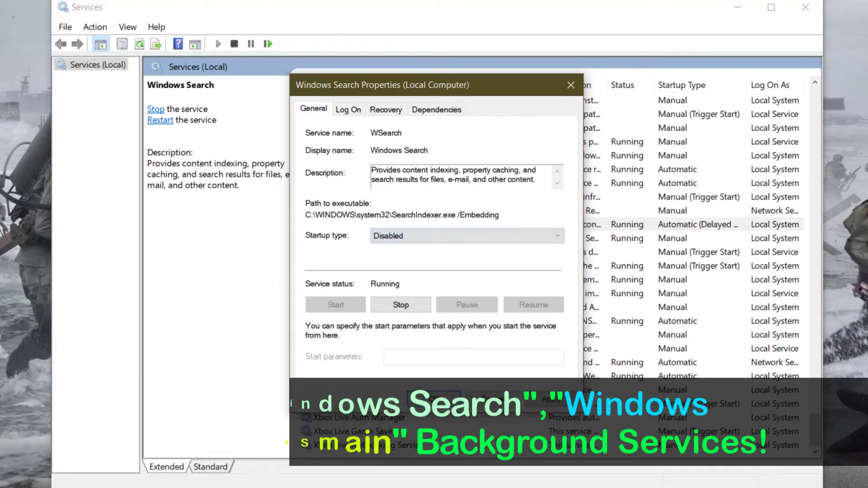
click(551, 399)
key(alt+t)
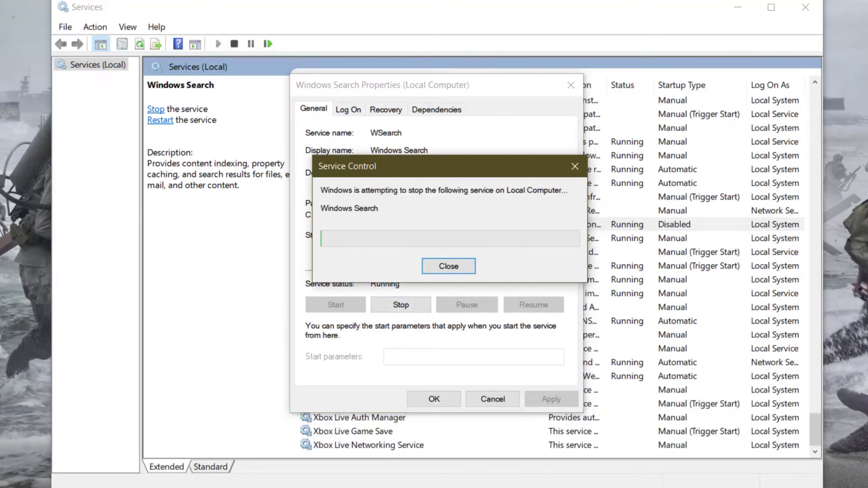
click(434, 399)
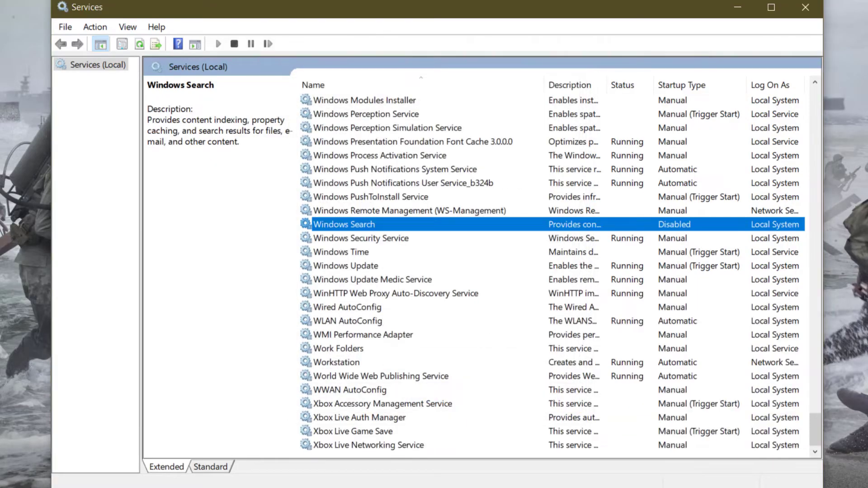
Keep the Windows Update service's startup type at Manual, apply it and stop the service
click(346, 266)
double_click(345, 266)
click(467, 235)
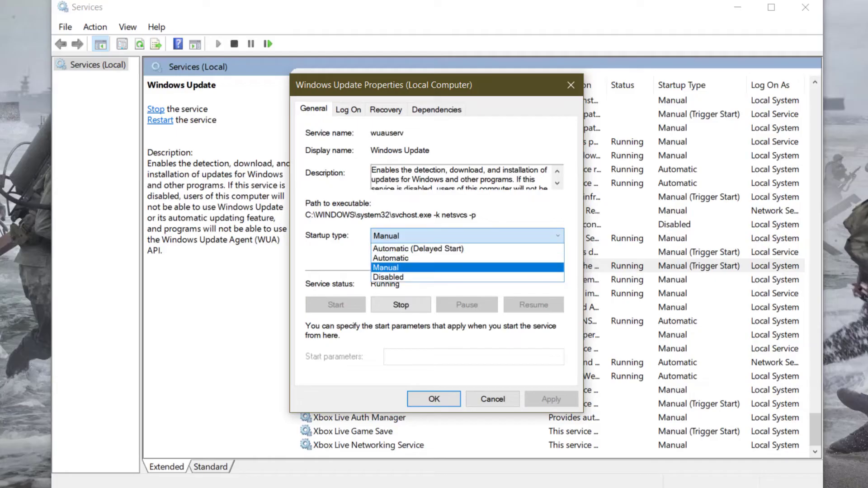
click(385, 268)
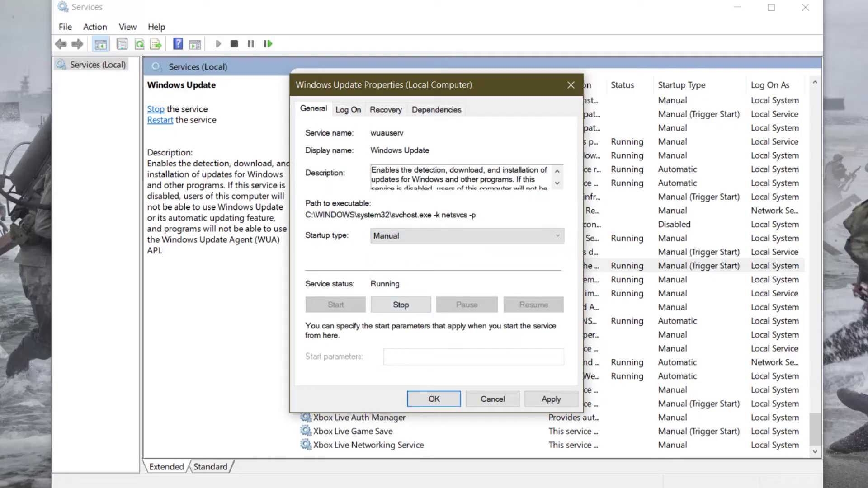
key(alt+a)
key(alt+t)
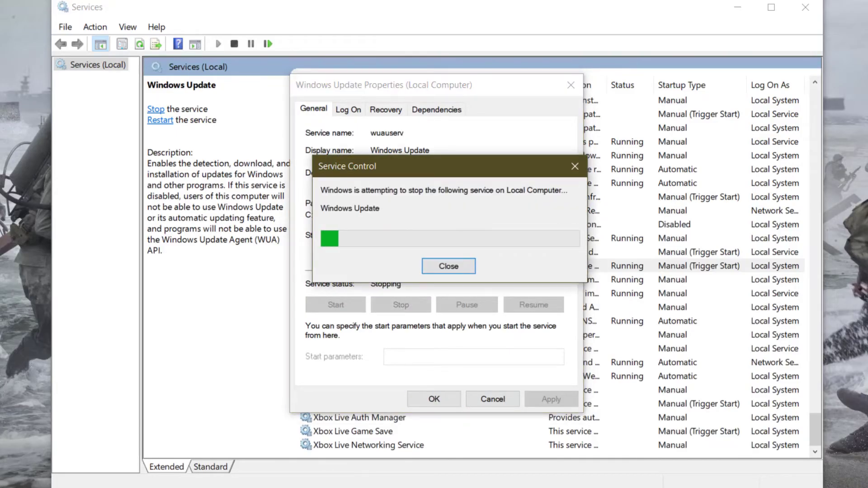
key(Return)
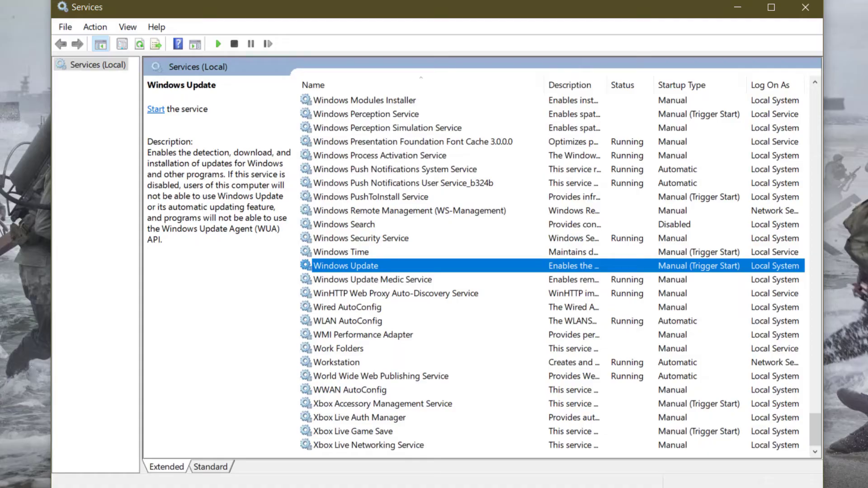
Set the SysMain service's startup type to Manual, apply it, stop the service and close the Services console
key(s)
key(s)
key(s)
key(s)
key(s)
key(s)
key(s)
key(s)
key(s)
key(s)
key(s)
scroll(334, 307, down, 3)
click(335, 308)
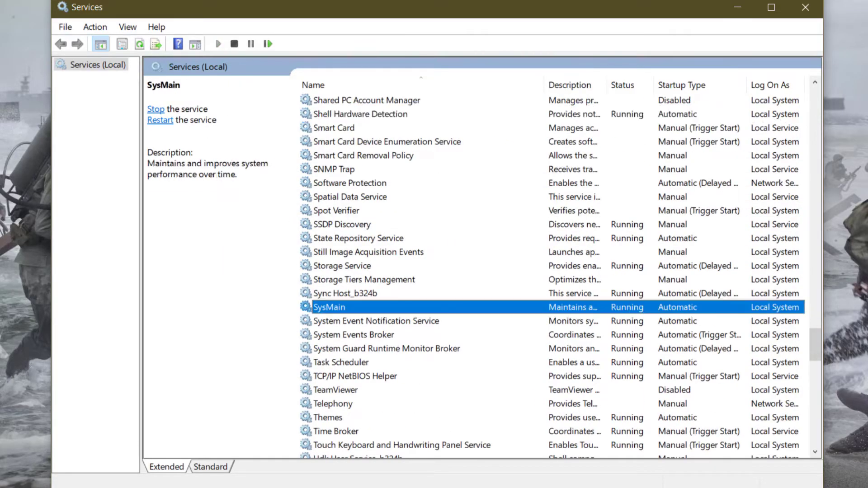
key(Return)
key(alt+e)
key(alt+Down)
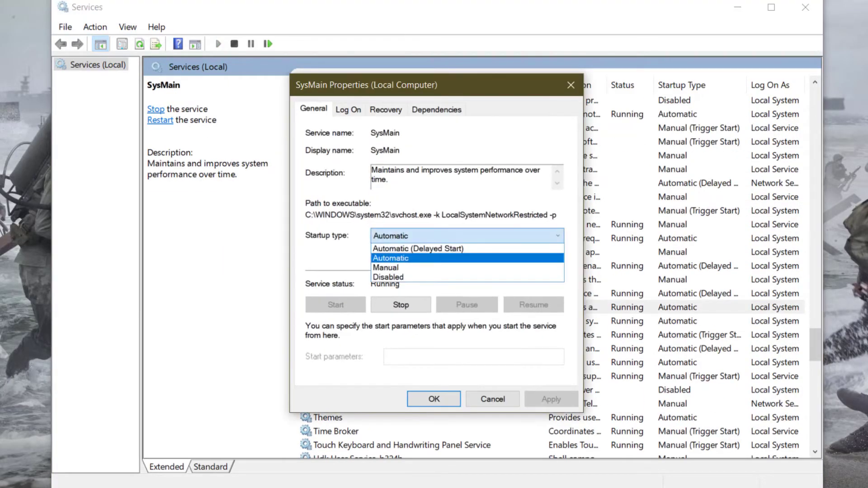
key(Down)
key(Return)
key(alt+t)
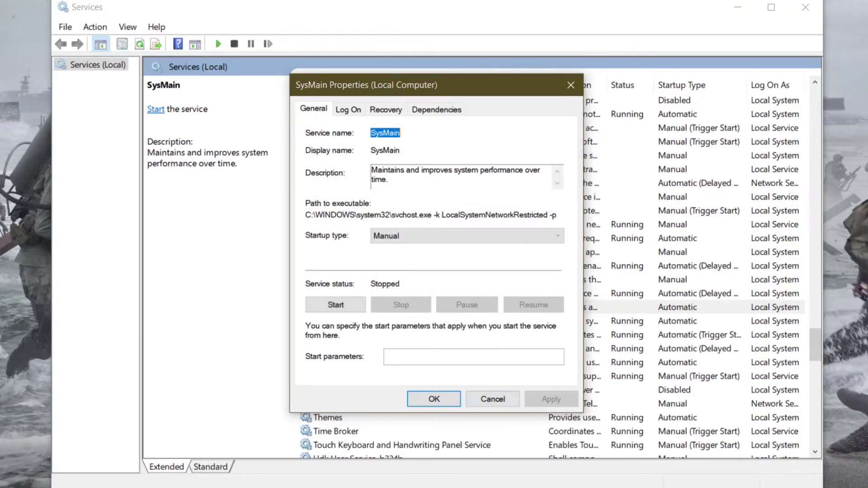
key(Return)
key(Home)
key(alt+F4)
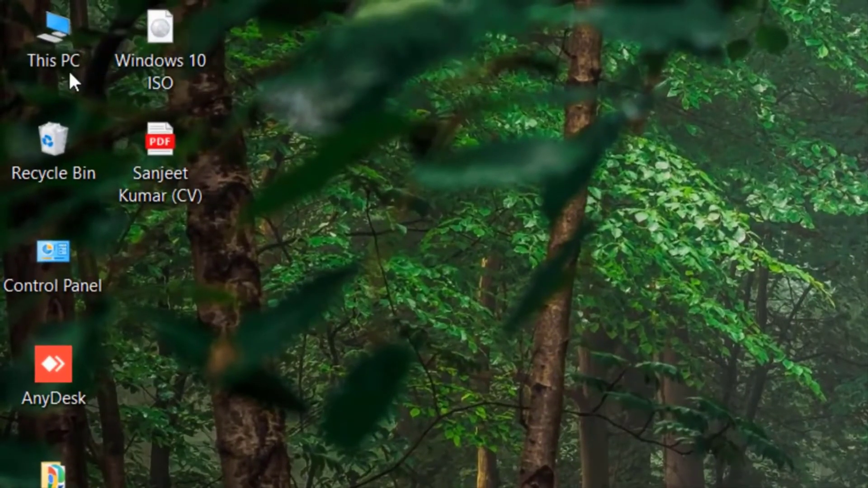
Open Disk Cleanup for Local Disk (C:) from the drive's properties in This PC
double_click(59, 56)
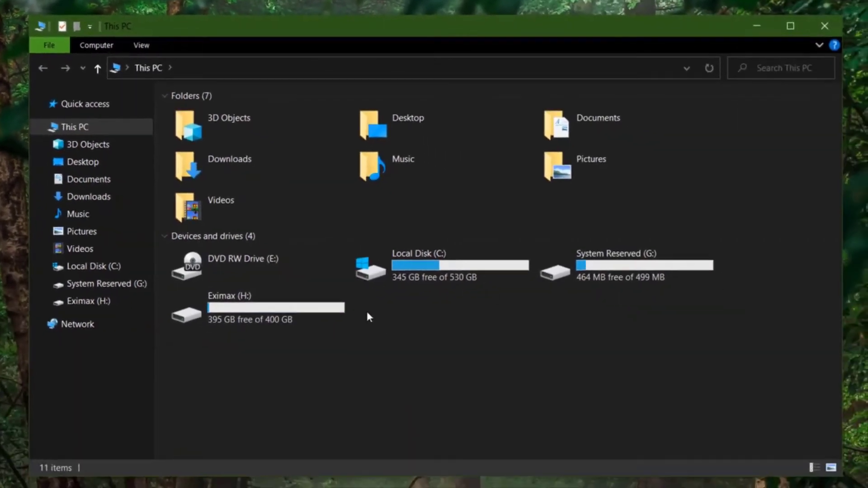
right_click(413, 262)
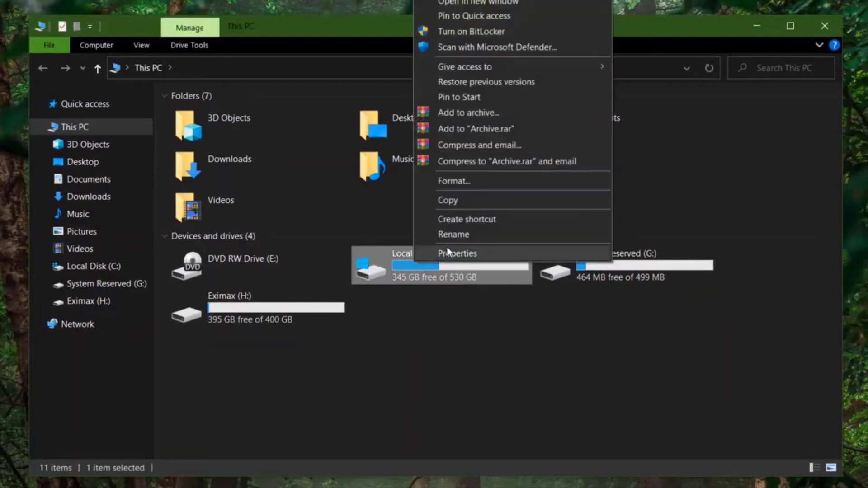
click(449, 254)
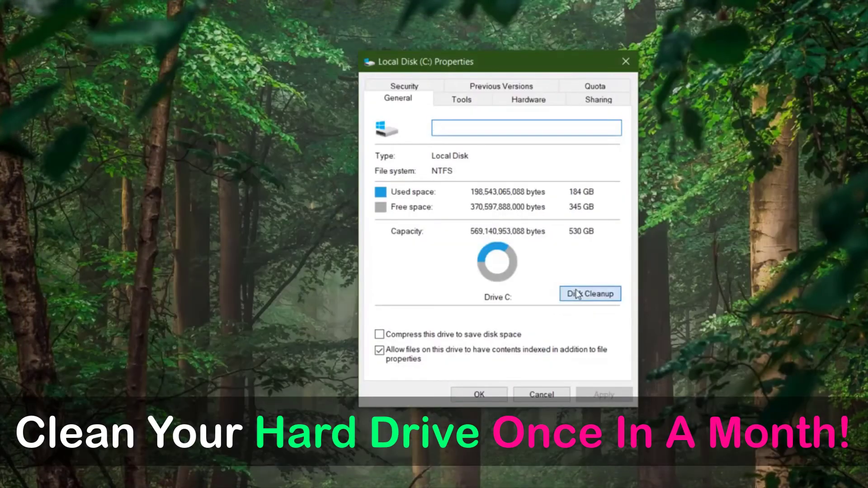
click(576, 294)
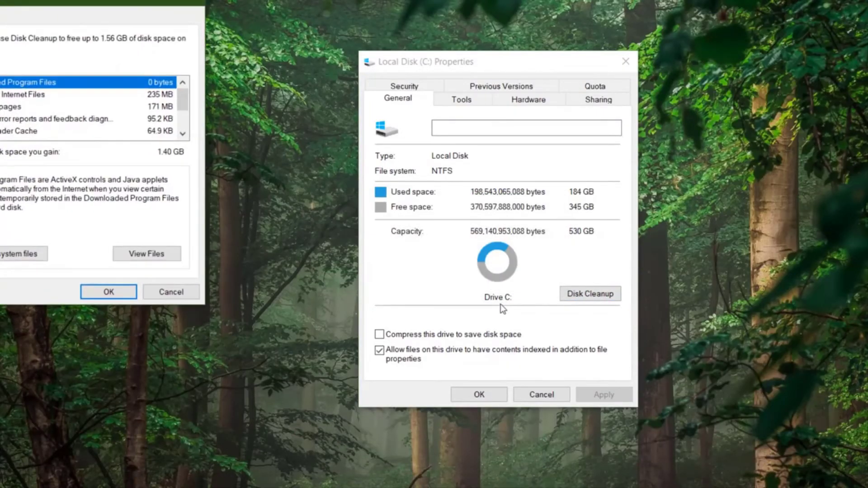
drag(78, 4, 222, 93)
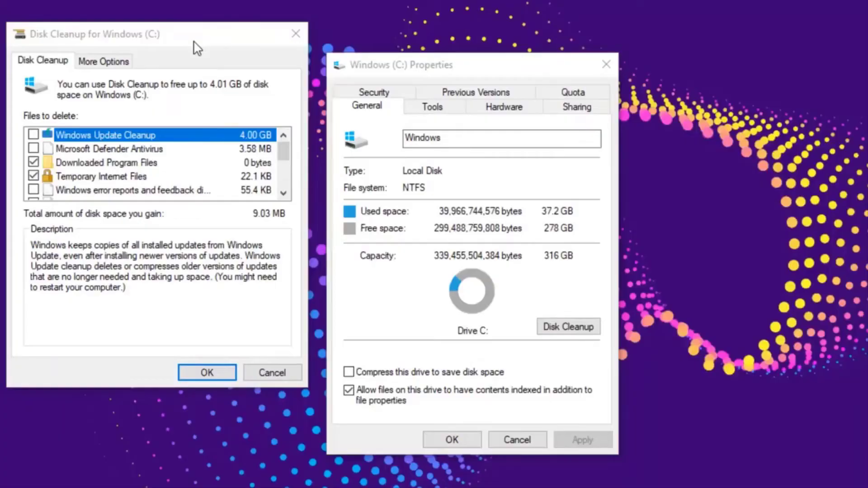
Select every file category for cleanup on the C: drive, including Windows Update Cleanup, and confirm permanently deleting the files
drag(350, 92, 353, 93)
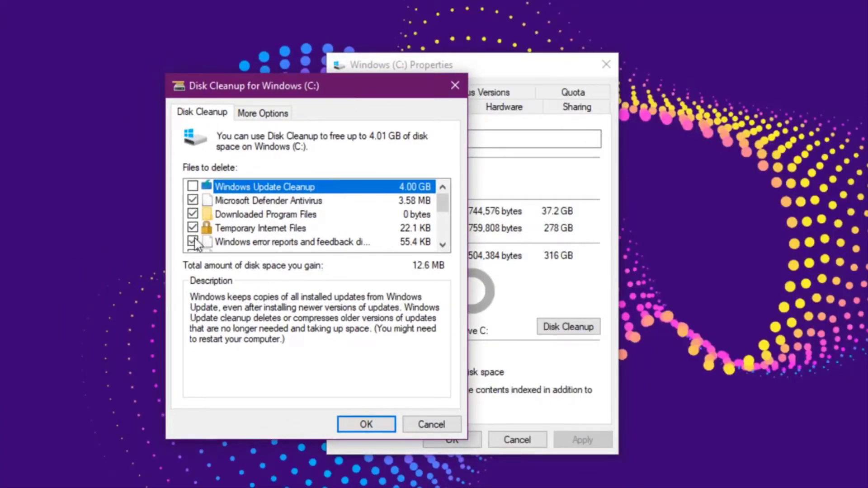
scroll(195, 244, down, 3)
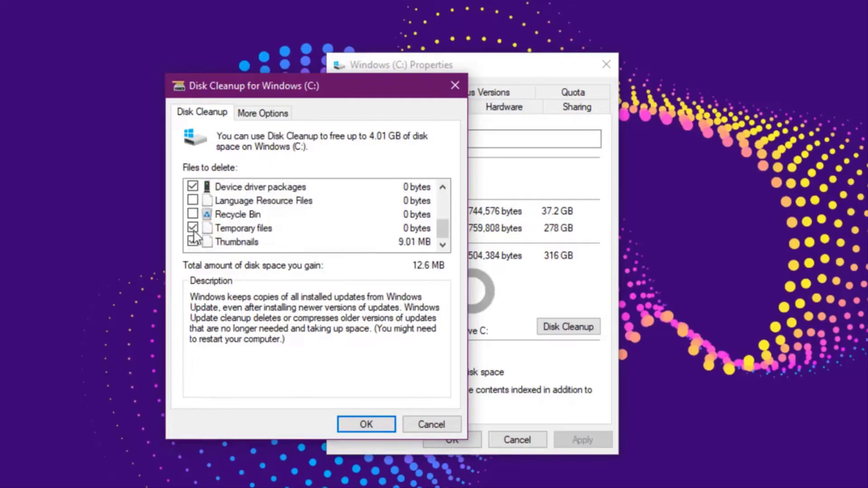
scroll(195, 205, up, 2)
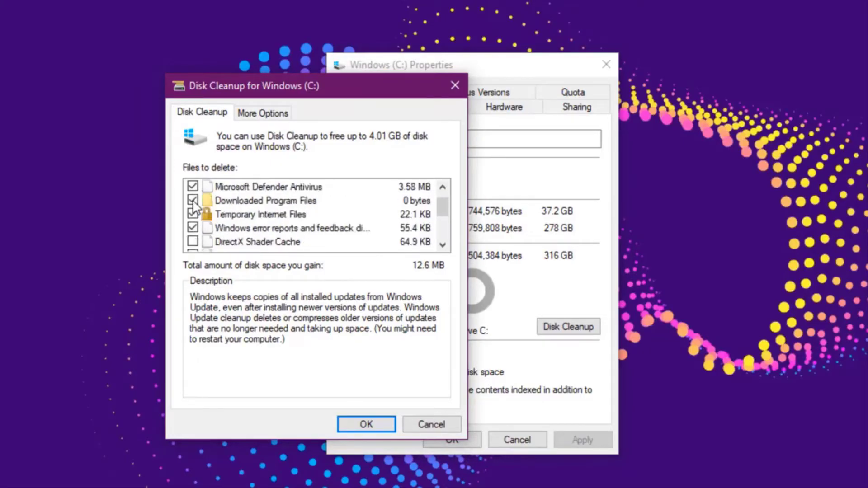
scroll(194, 205, up, 1)
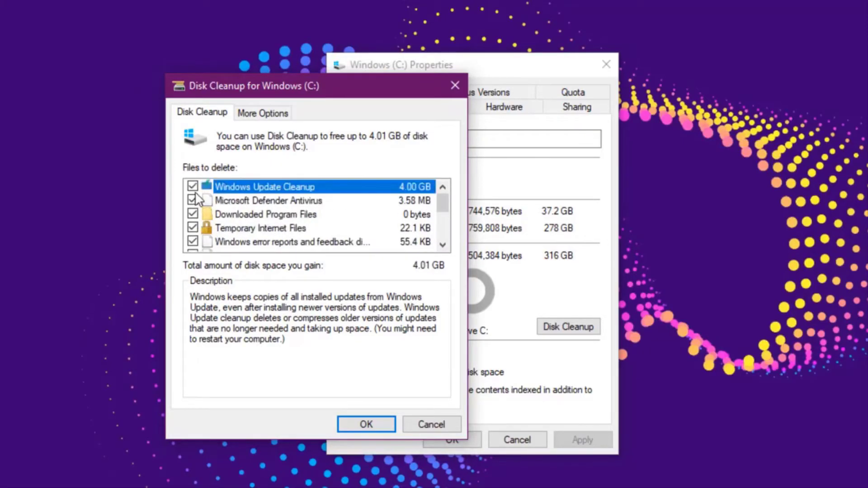
scroll(195, 199, down, 3)
click(367, 427)
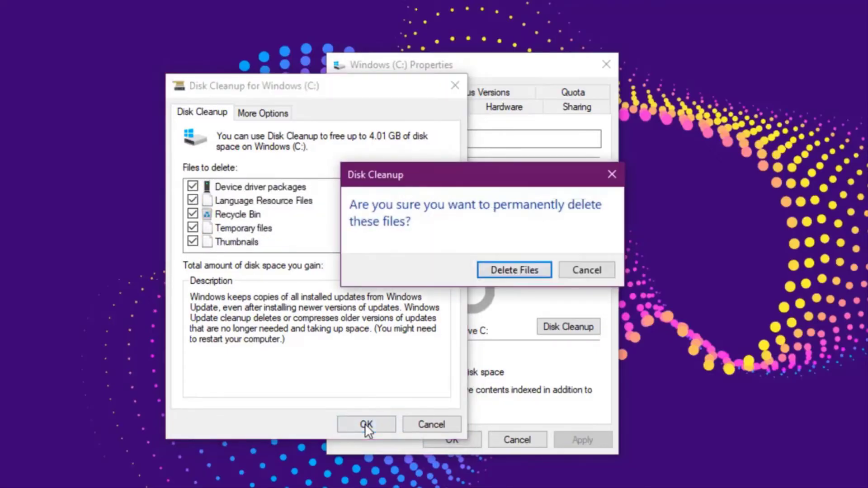
click(540, 270)
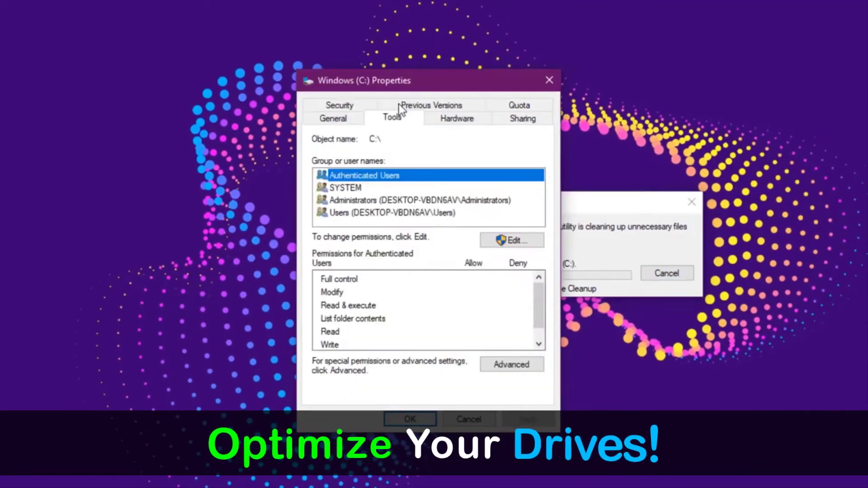
Open Optimize Drives from the C: drive's properties and start optimizing the Windows (C:) drive
click(394, 116)
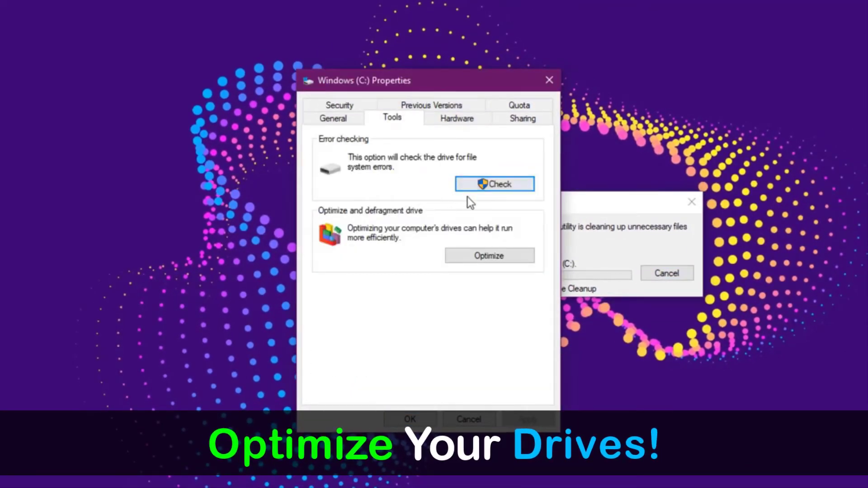
click(470, 255)
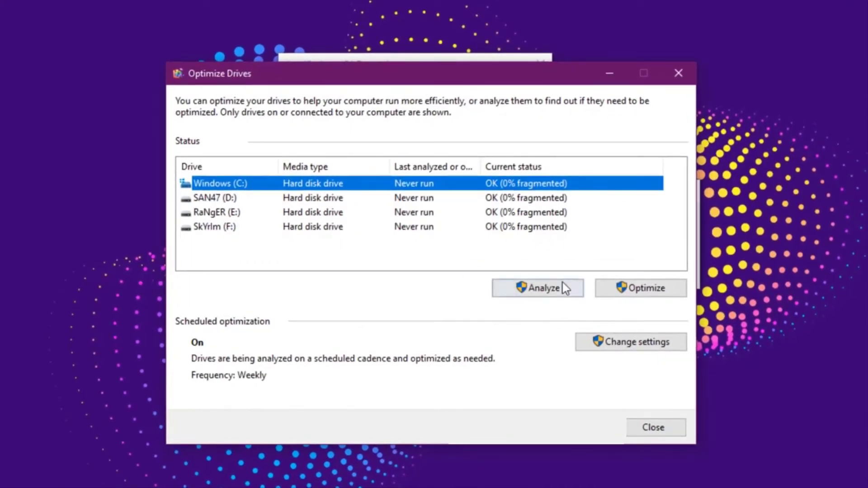
click(623, 288)
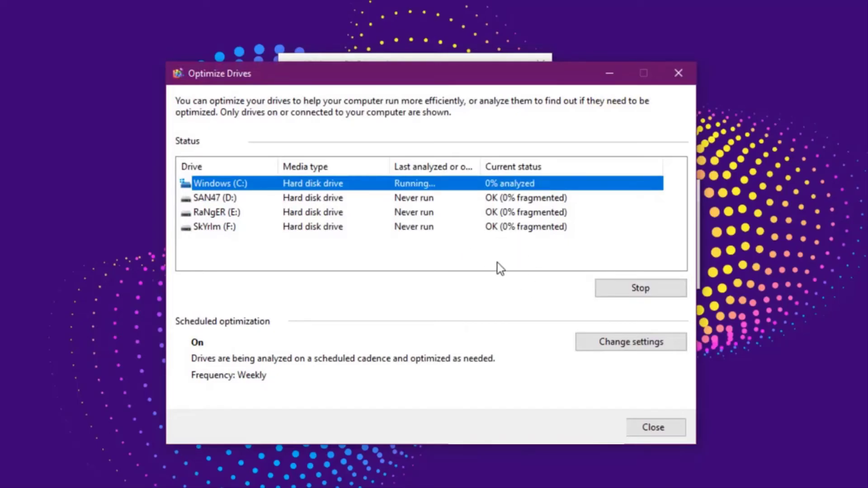
Start optimizing the D:, E: and F: drives, then minimize Optimize Drives and return to the C: drive's general properties
click(461, 199)
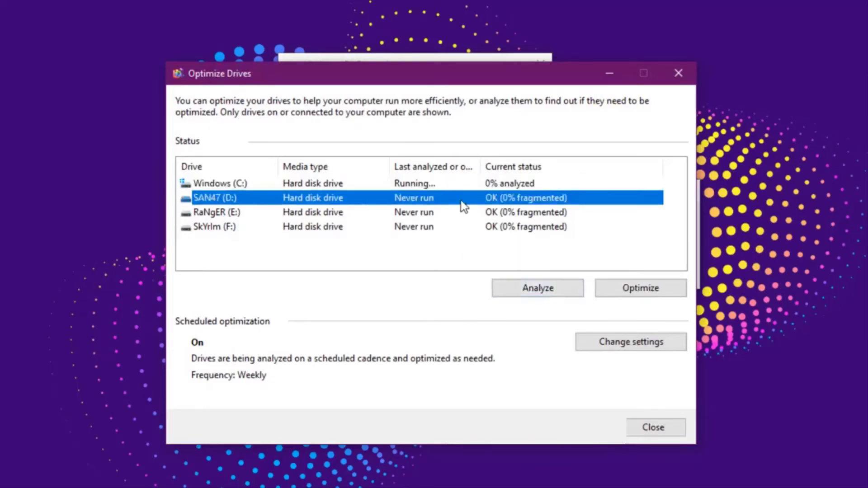
click(615, 293)
click(445, 217)
click(622, 288)
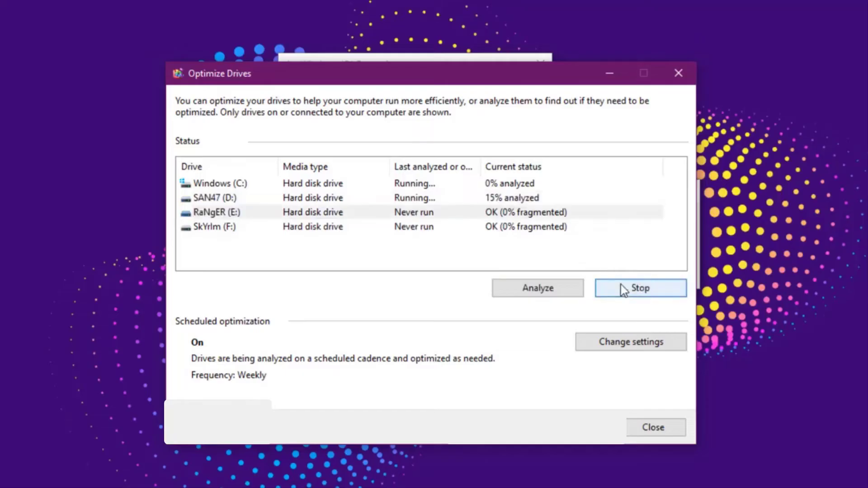
click(480, 231)
click(628, 291)
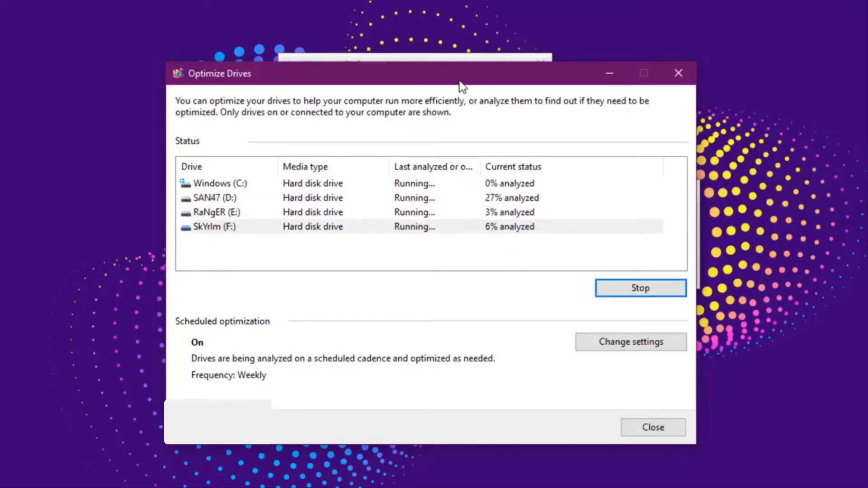
click(613, 76)
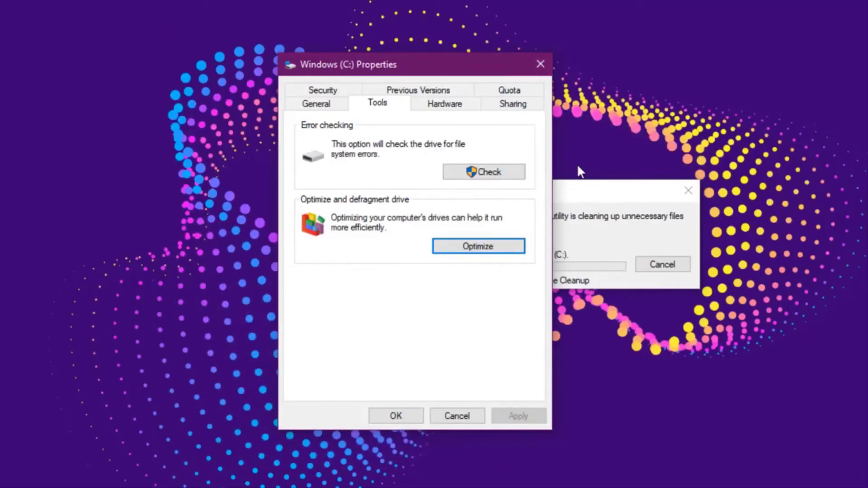
click(322, 102)
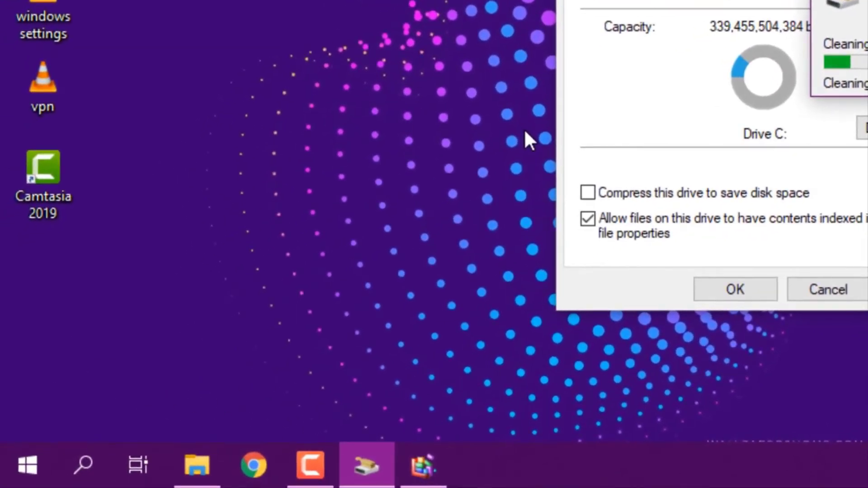
Open System Configuration by running msconfig
key(super+r)
key(BackSpace)
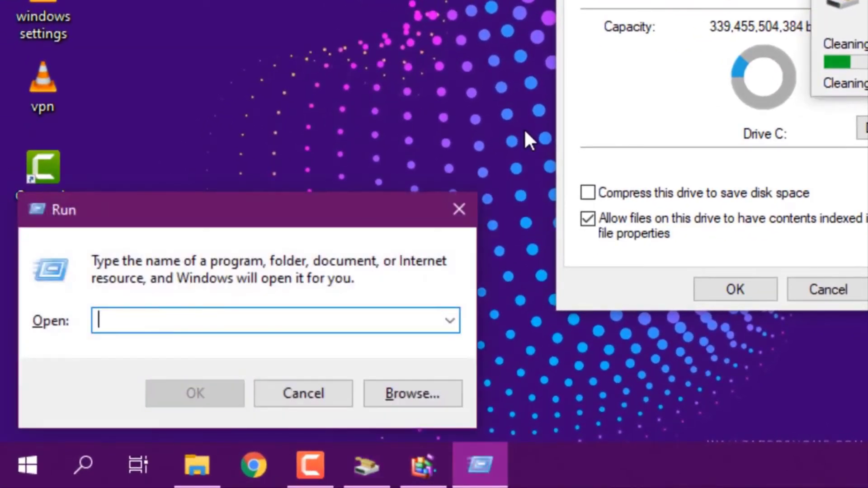
text(msco)
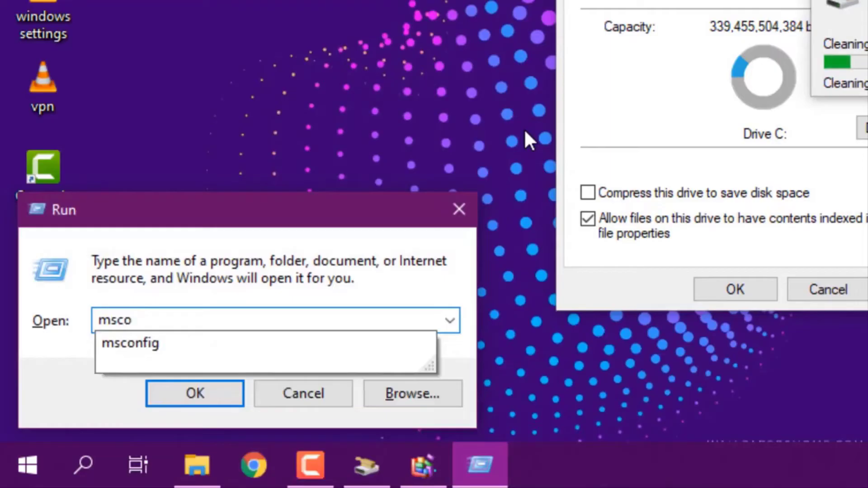
key(Down)
key(Return)
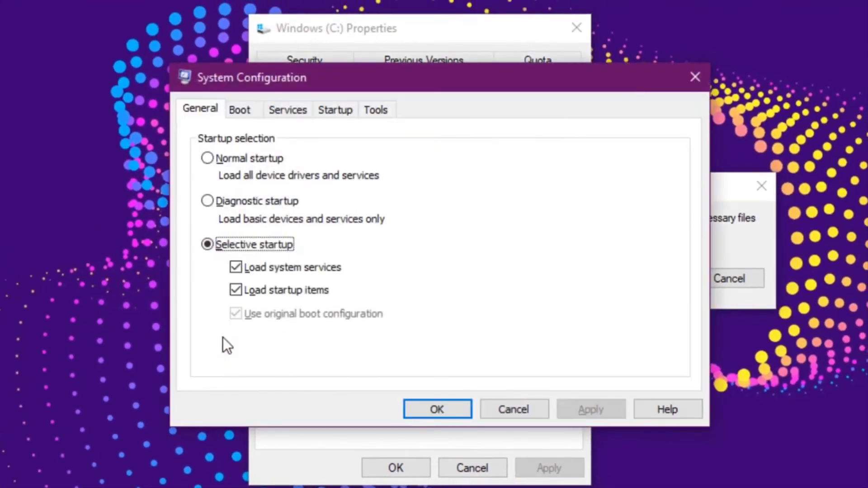
Hide all Microsoft services, disable all remaining services, apply the change and exit System Configuration without restarting
click(276, 117)
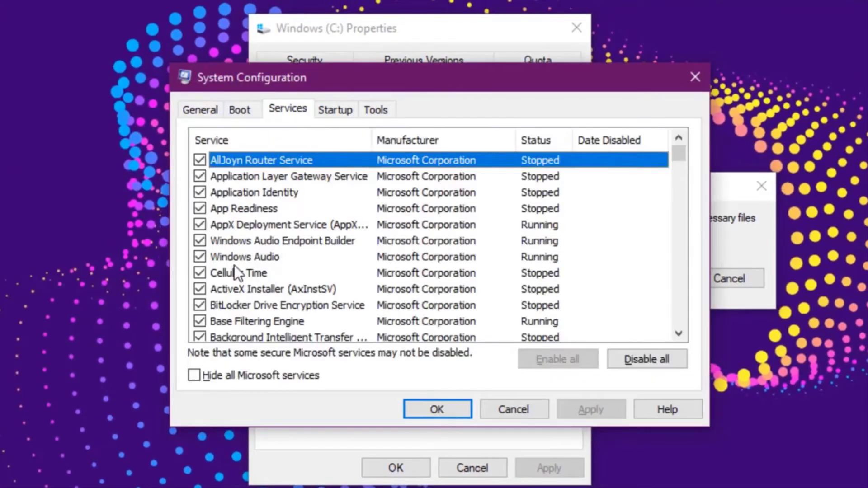
click(210, 375)
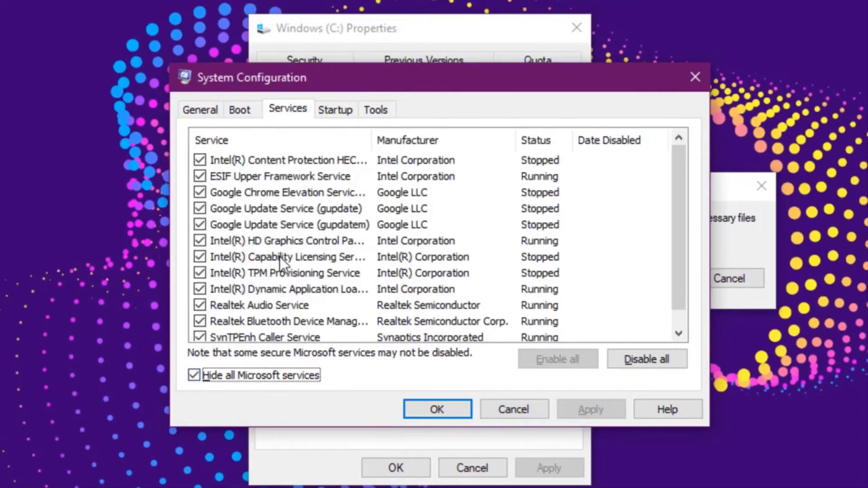
scroll(265, 229, down, 1)
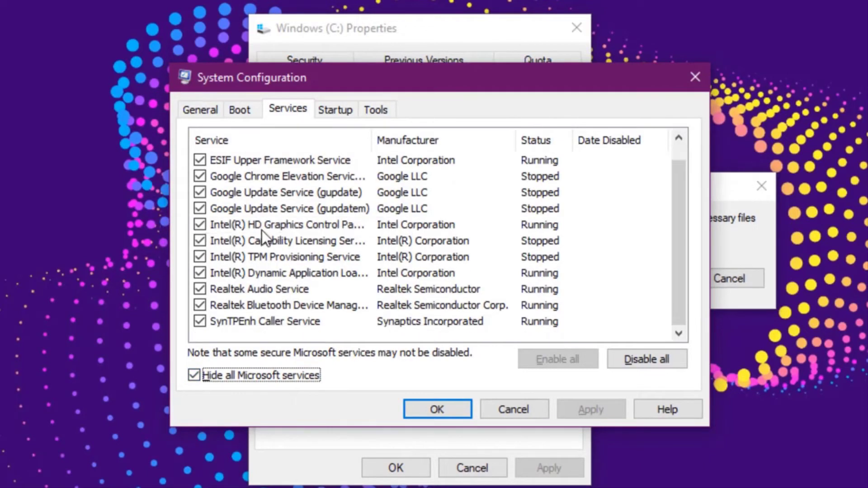
click(640, 358)
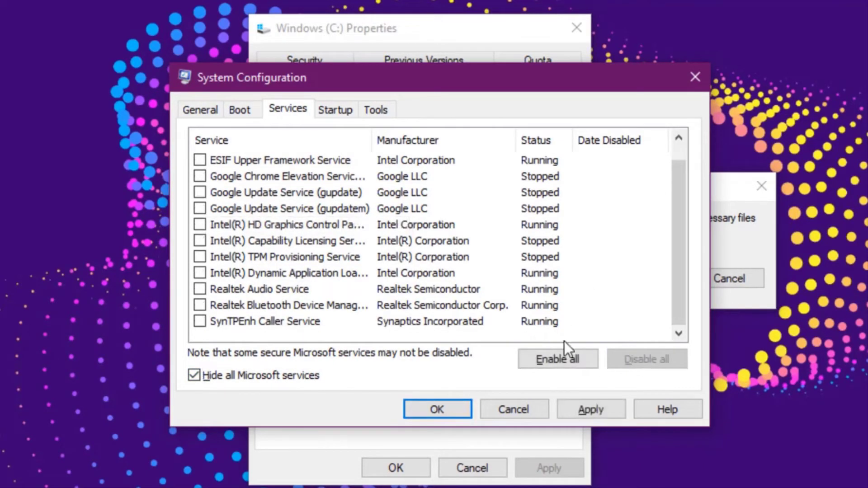
click(592, 411)
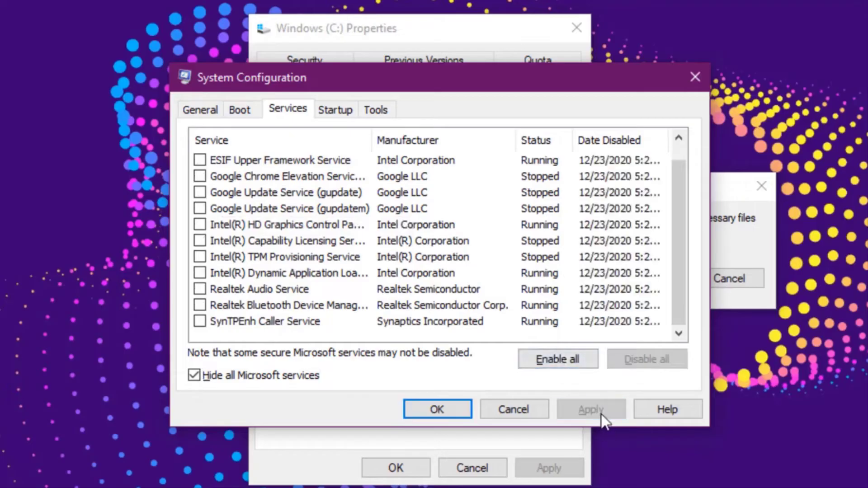
click(450, 409)
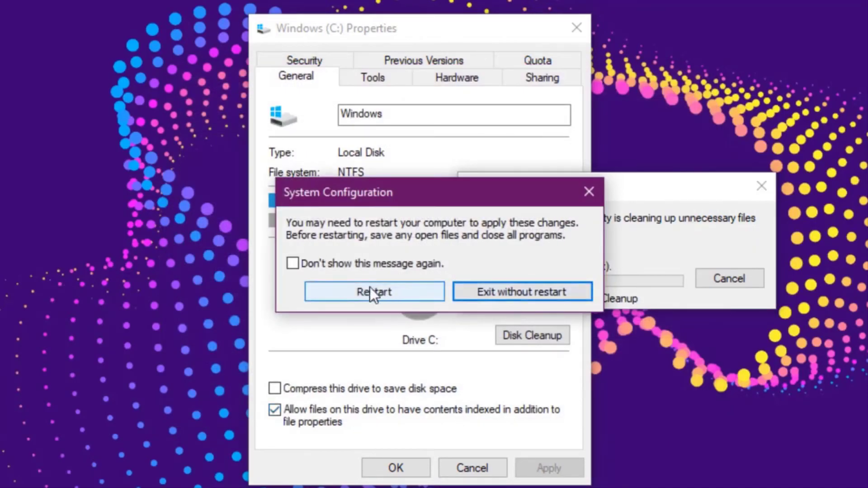
click(493, 296)
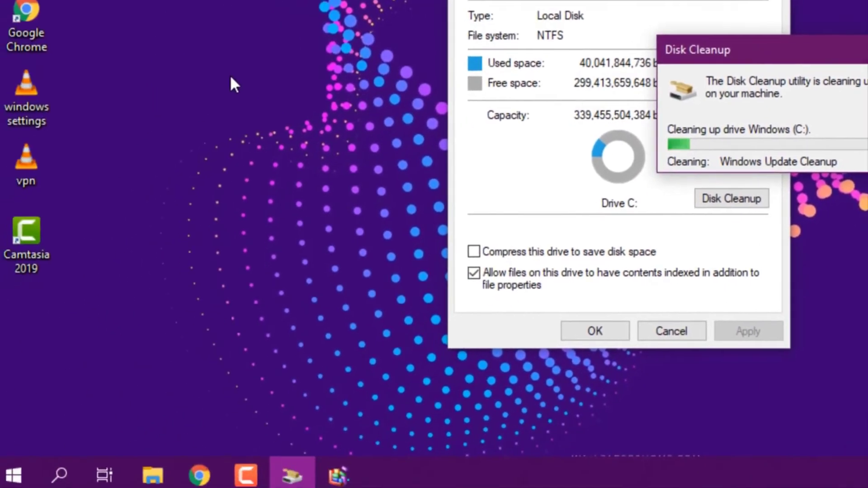
Open the Windows Prefetch folder by running prefetch and grant permanent access to it
key(super+r)
text(p)
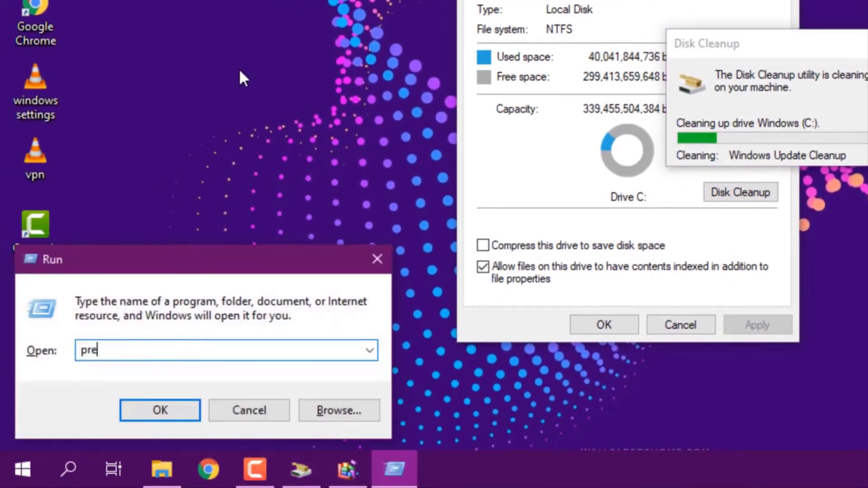
text(refetch)
key(Return)
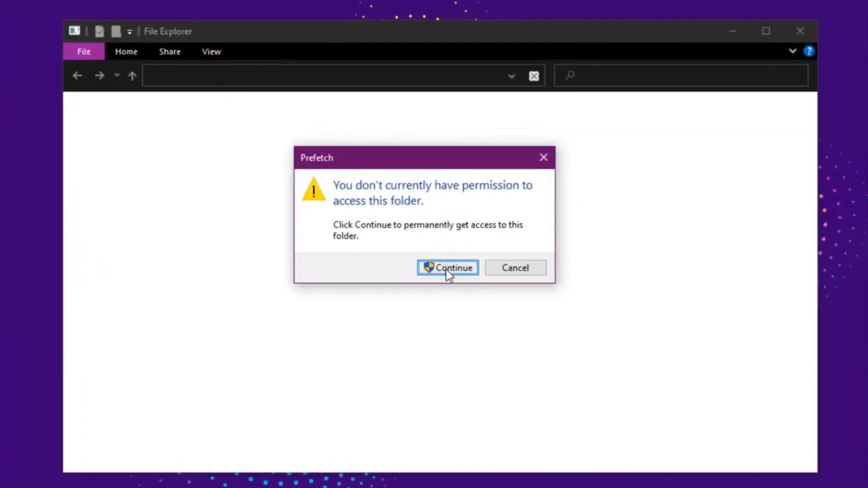
click(446, 267)
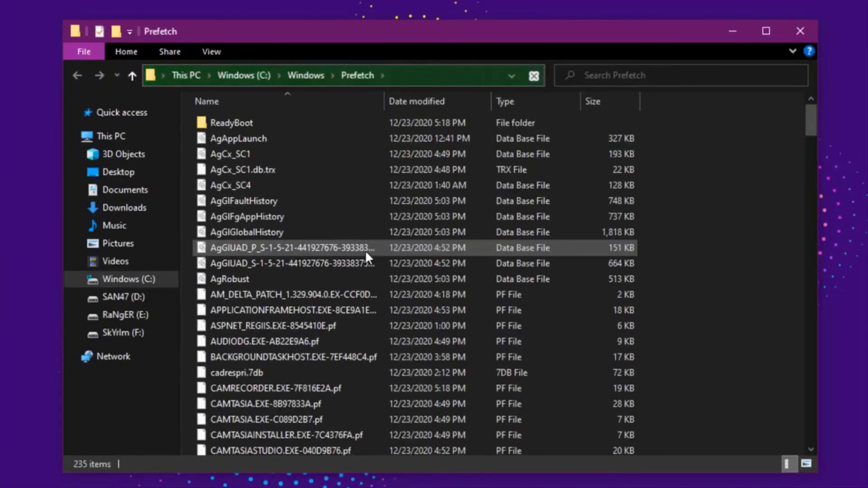
Delete everything in the Prefetch folder, skipping all files that are in use
key(ctrl+a)
right_click(366, 253)
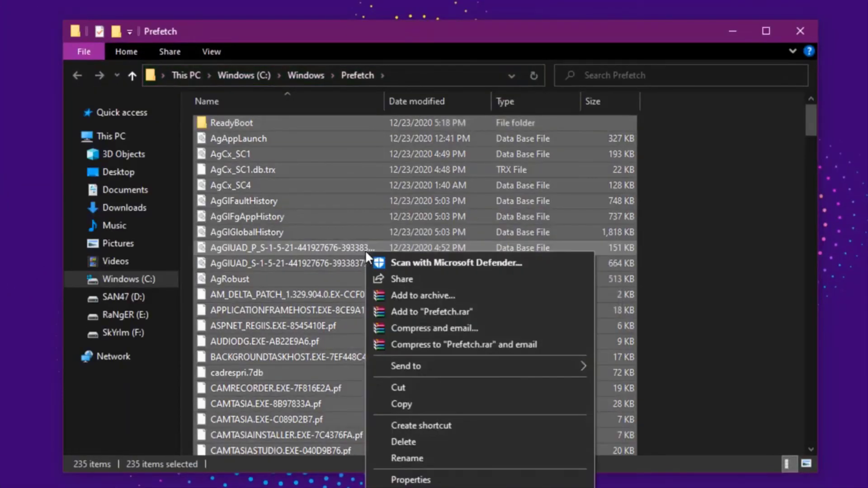
click(390, 441)
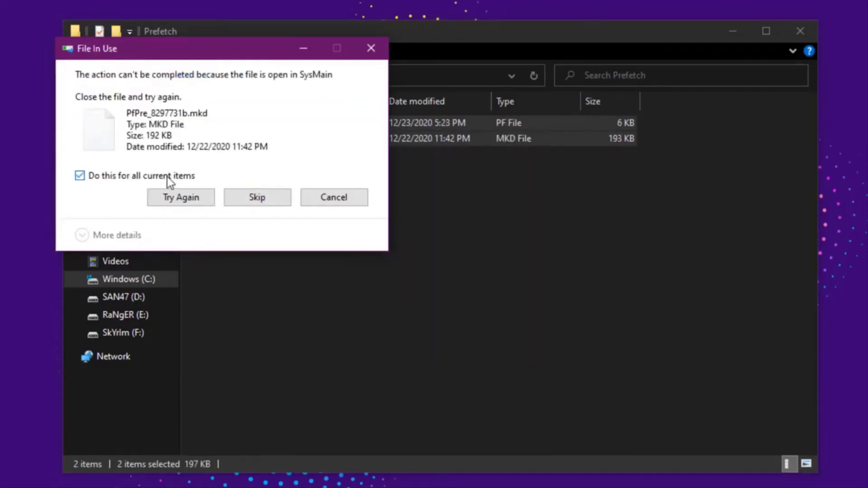
click(241, 197)
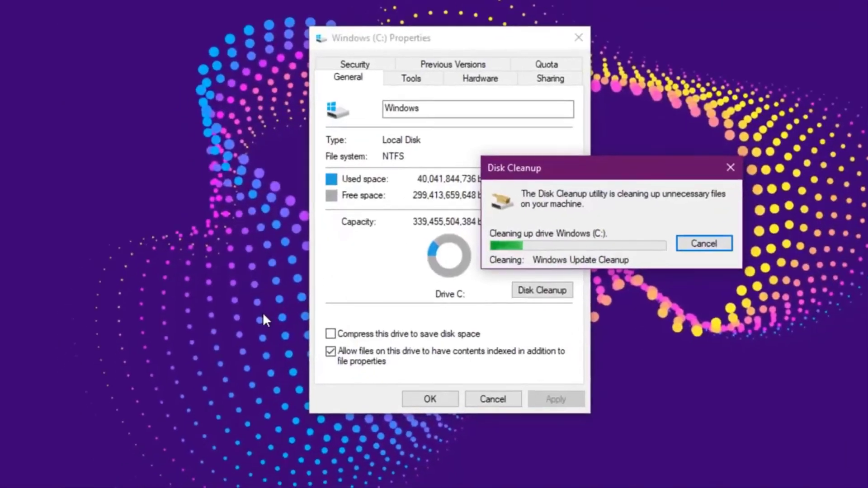
Open the C:\Windows\Temp folder by running temp
key(super+r)
text(temp)
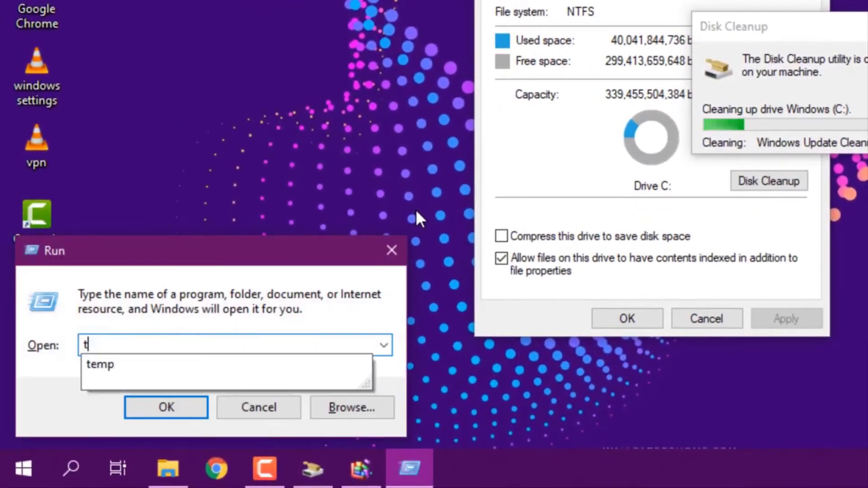
key(Return)
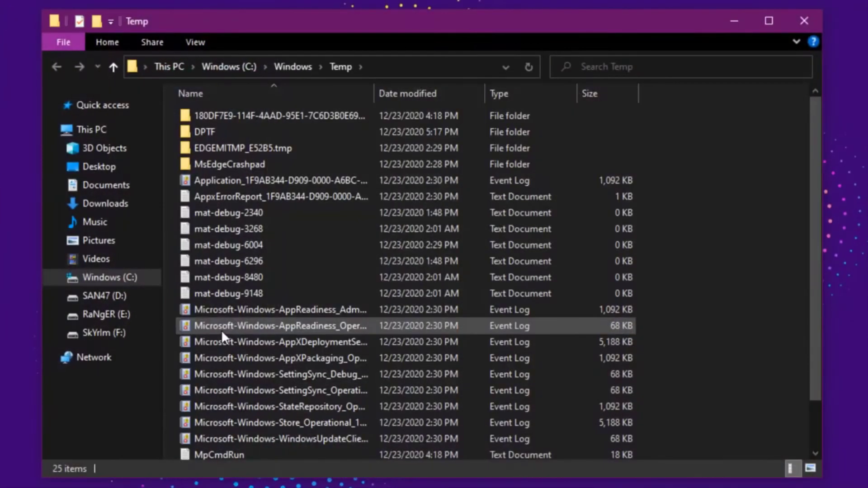
Delete everything in the Windows Temp folder with administrator permission, skipping all items that are in use
key(ctrl+a)
right_click(221, 329)
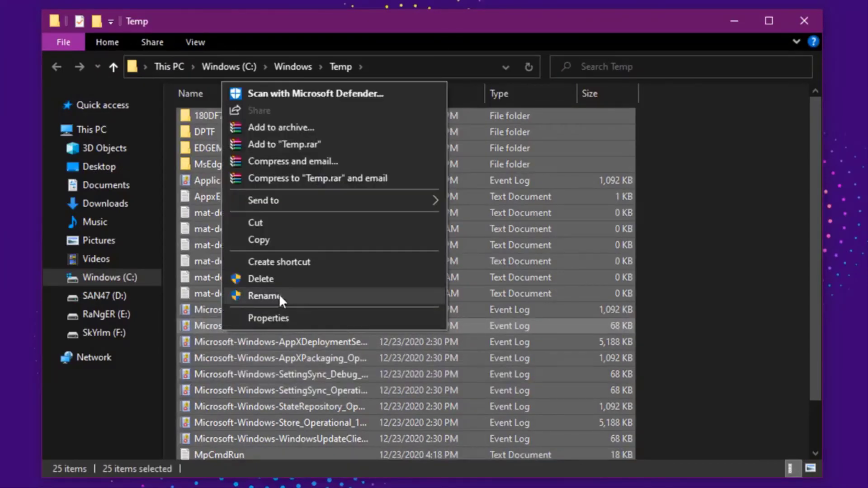
click(294, 277)
click(382, 169)
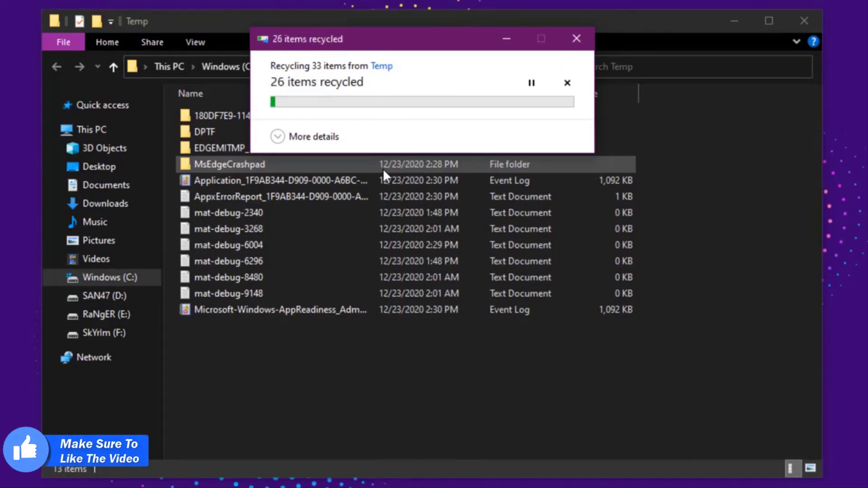
click(371, 186)
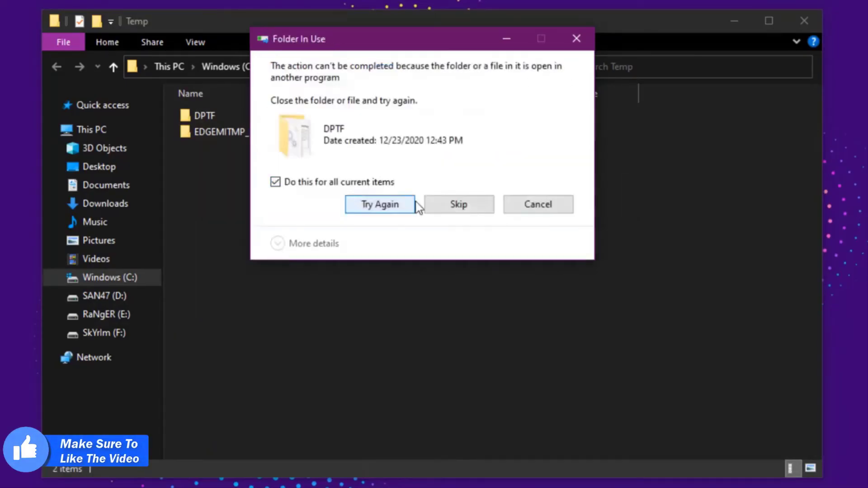
click(461, 207)
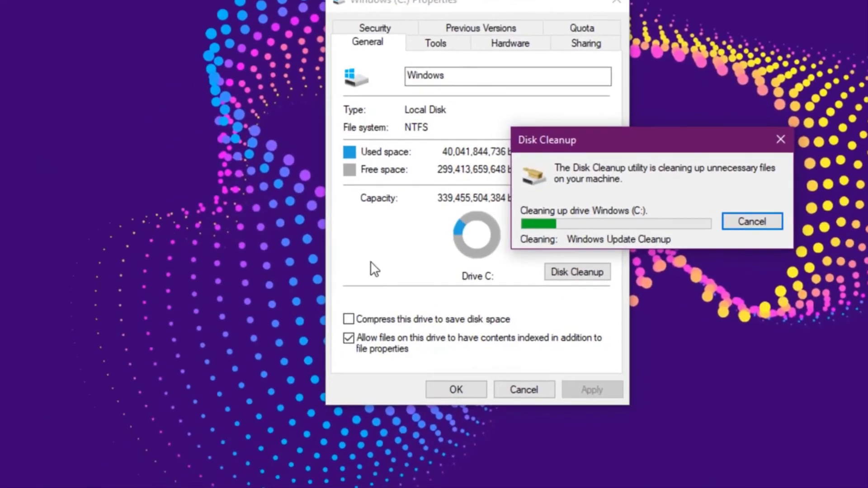
Open the current user's AppData\Local\Temp folder through the Run prompt
key(super+r)
key(Home)
text(%)
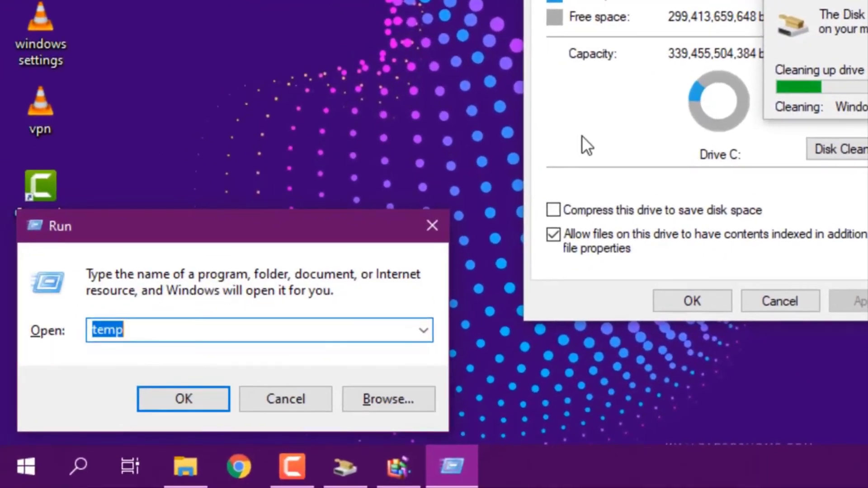
key(Down)
key(Return)
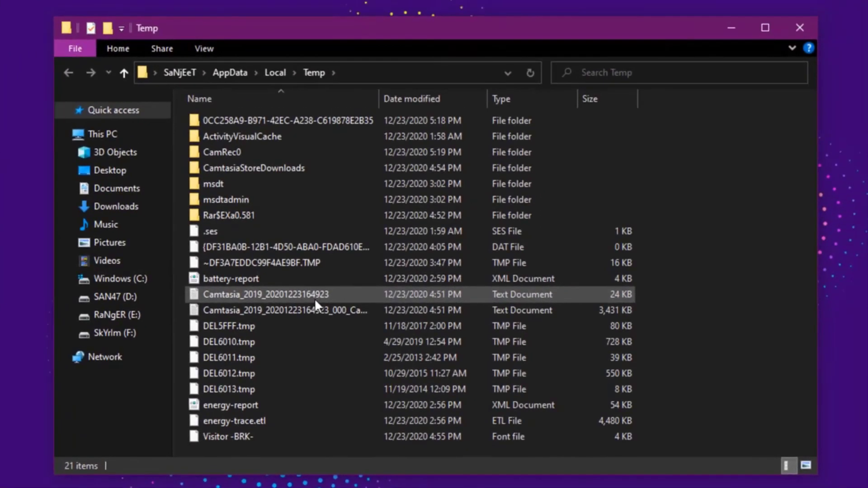
Delete everything in the user's Temp folder with administrator permission for all items, skipping in-use folders and cancelling the last blocked deletion
key(ctrl+a)
right_click(314, 298)
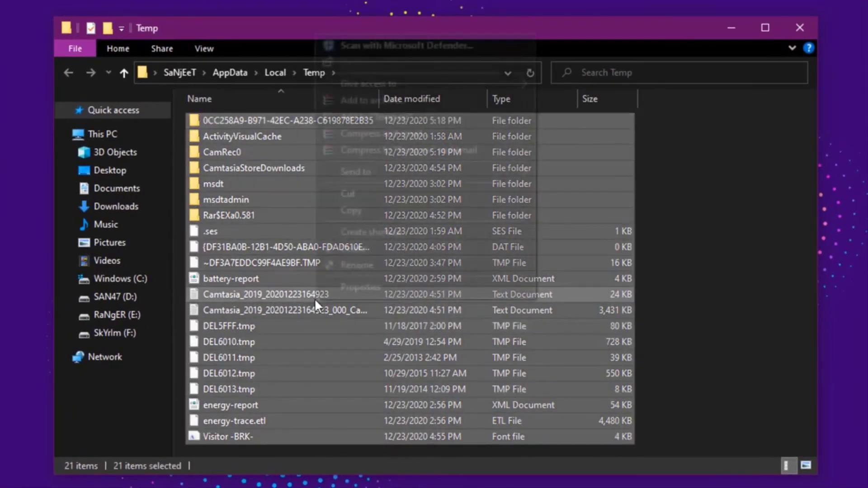
click(394, 250)
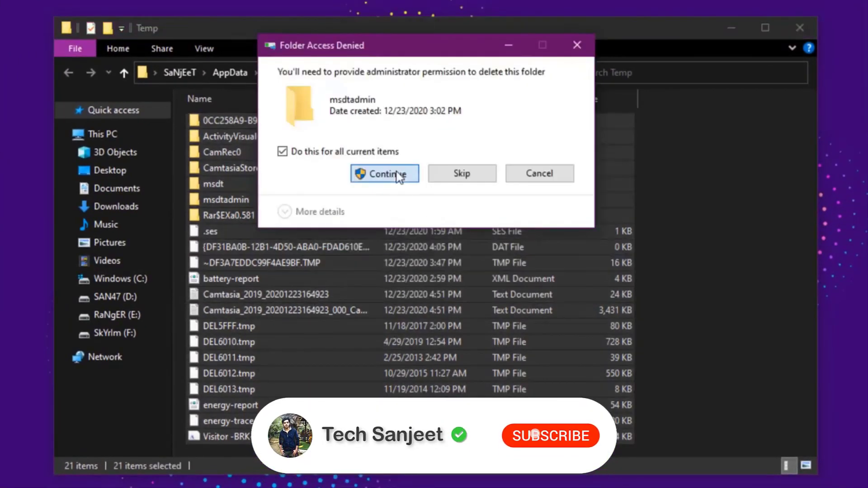
click(395, 172)
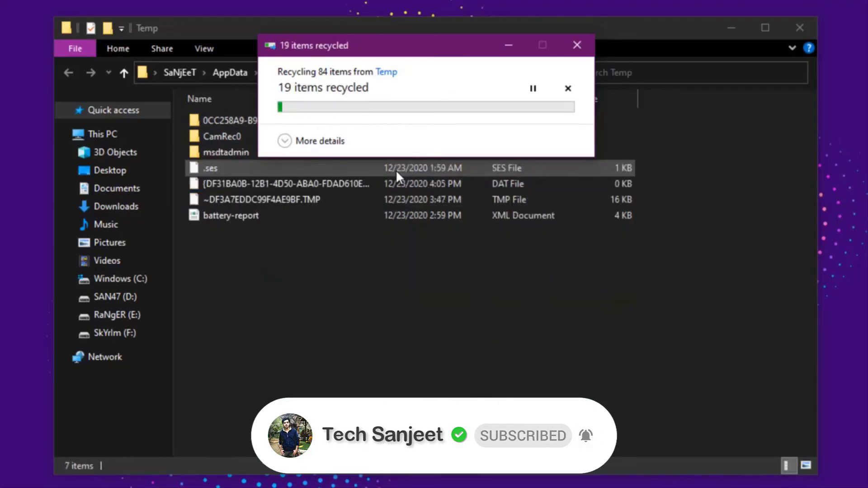
click(383, 185)
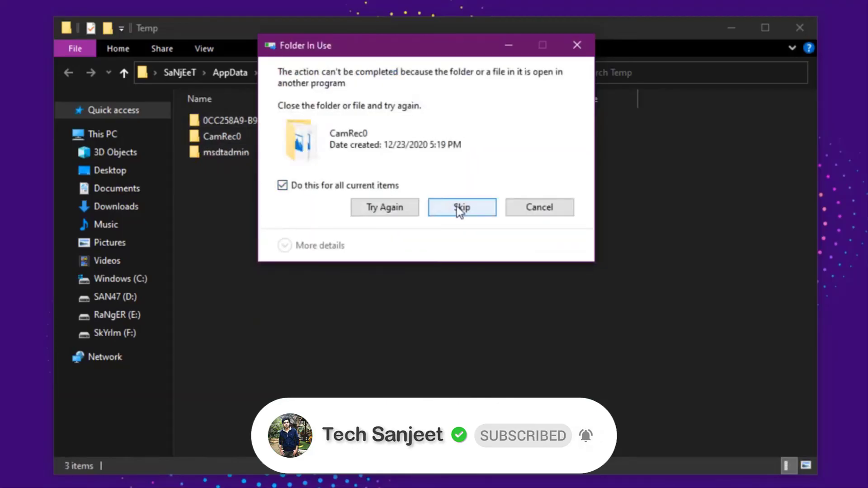
click(456, 207)
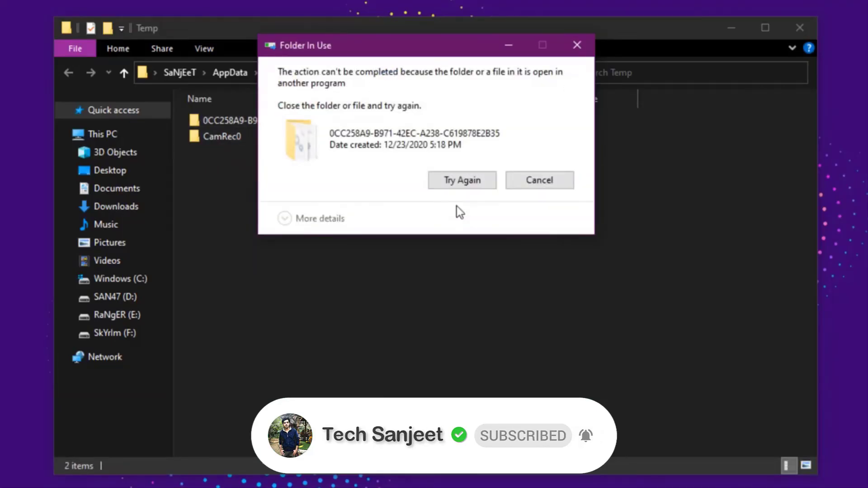
click(538, 183)
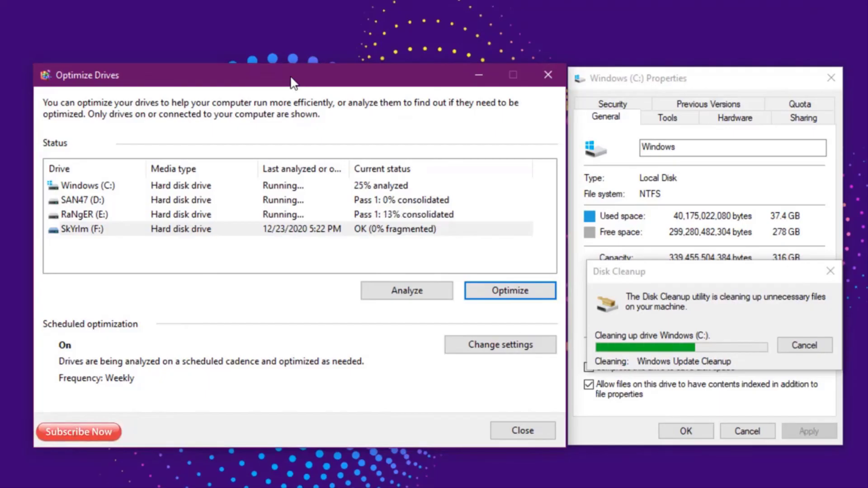
Close Optimize Drives and refresh the desktop
right_click(152, 178)
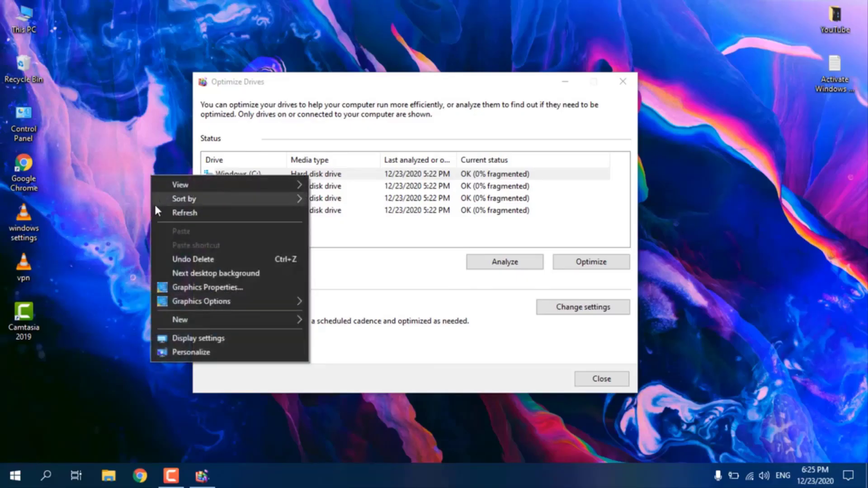
click(156, 211)
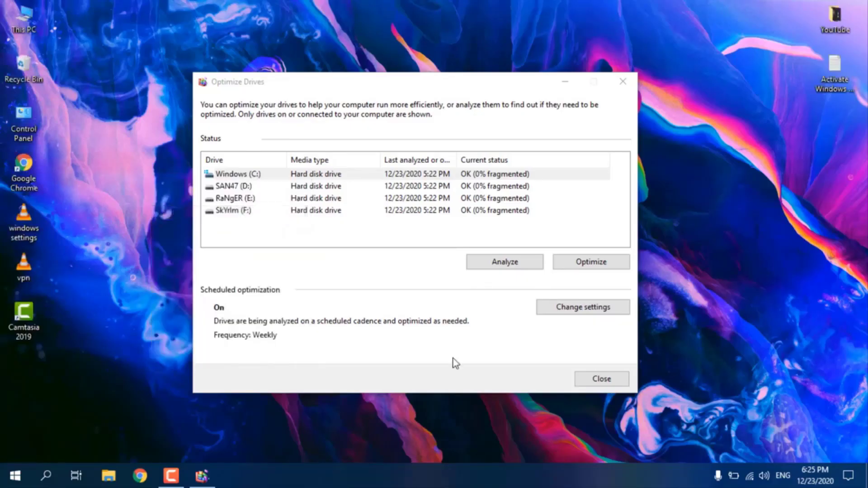
click(592, 378)
right_click(471, 235)
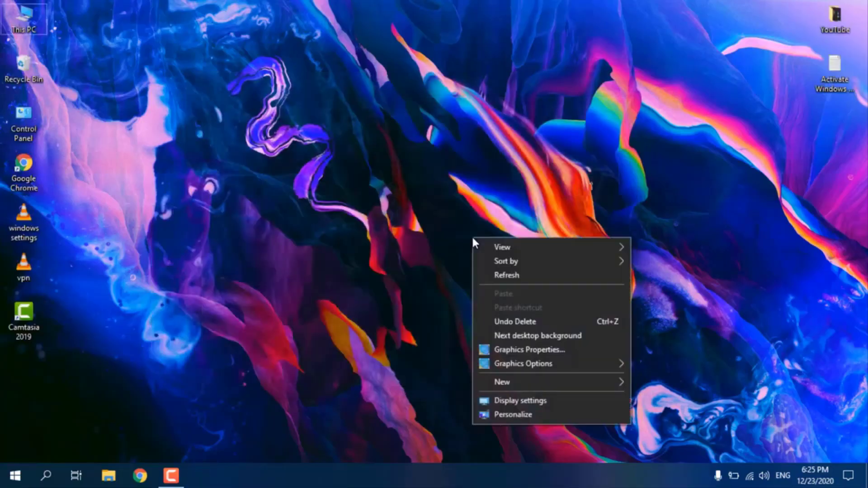
click(492, 276)
Restart the computer
click(15, 475)
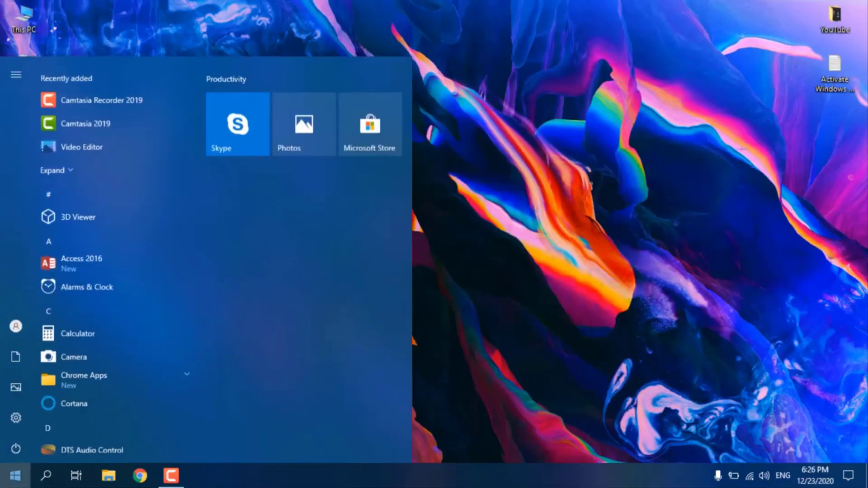
click(12, 450)
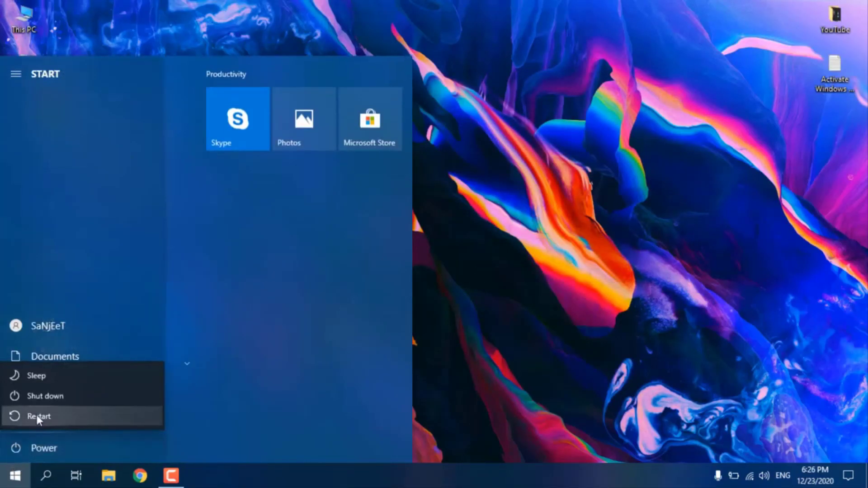